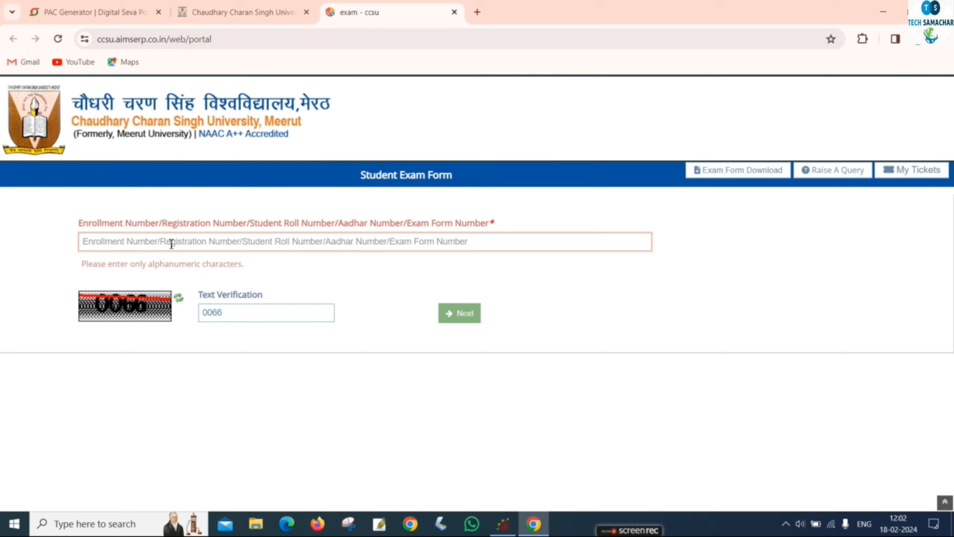
Enter the student's enrollment number, fix its mistyped ending, and clear the alphanumeric error.
text(****)
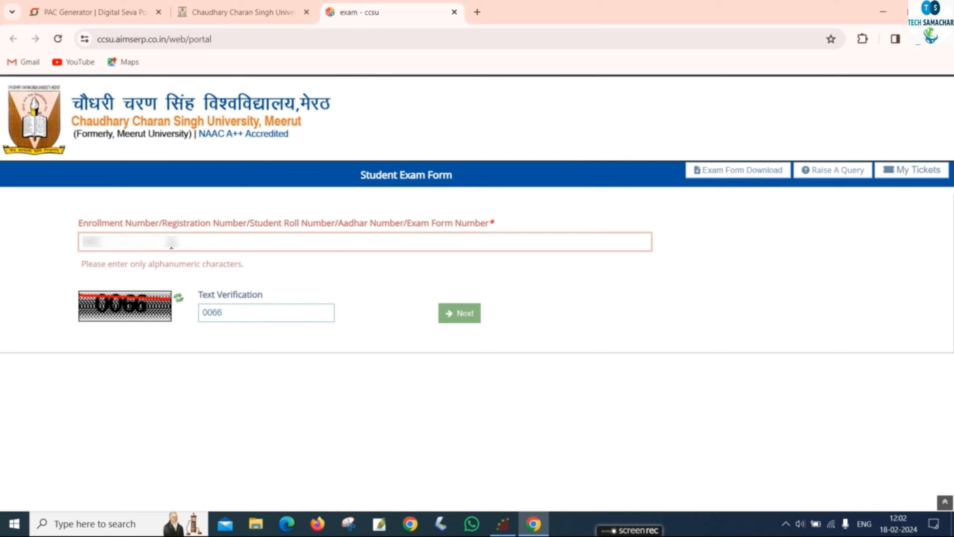
text(*****)
key(BackSpace)
key(BackSpace)
text(*****)
click(457, 319)
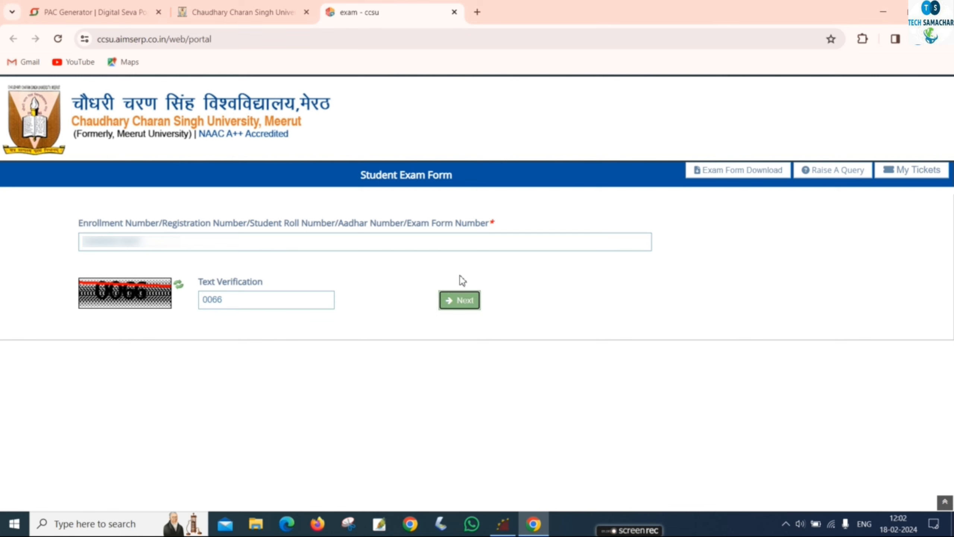
Submit the enrollment number and choose the B.ED/B.ED Special Education Regular Main Exam 2023-24 category.
click(462, 299)
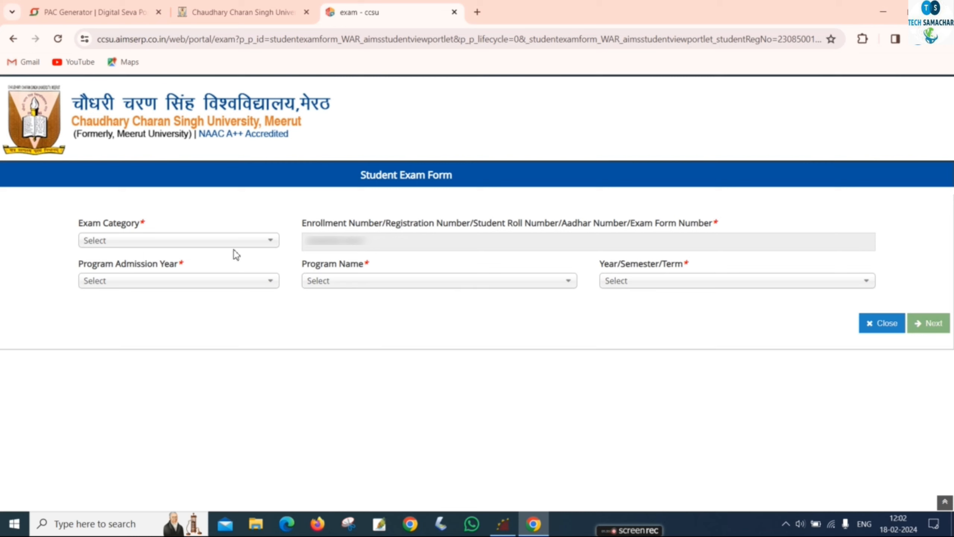
click(225, 242)
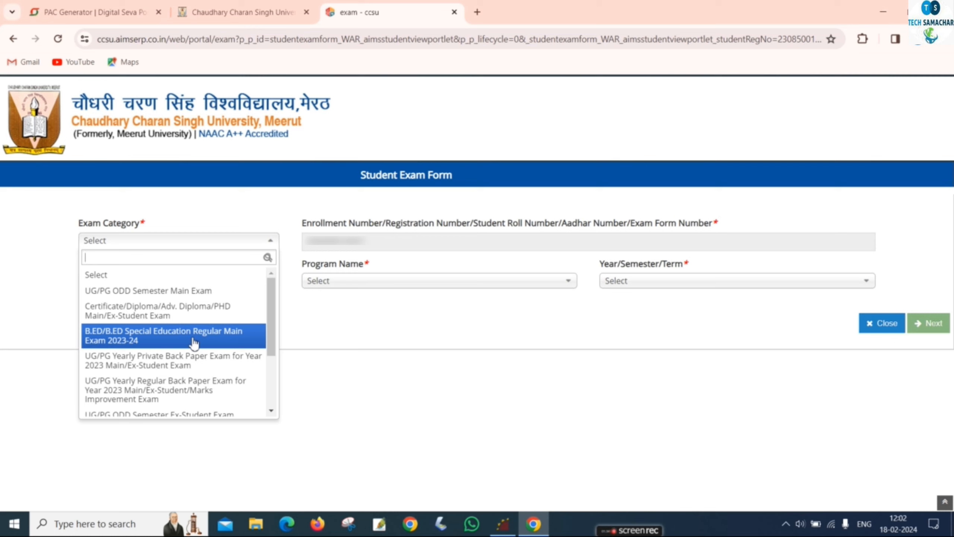
scroll(194, 388, down, 3)
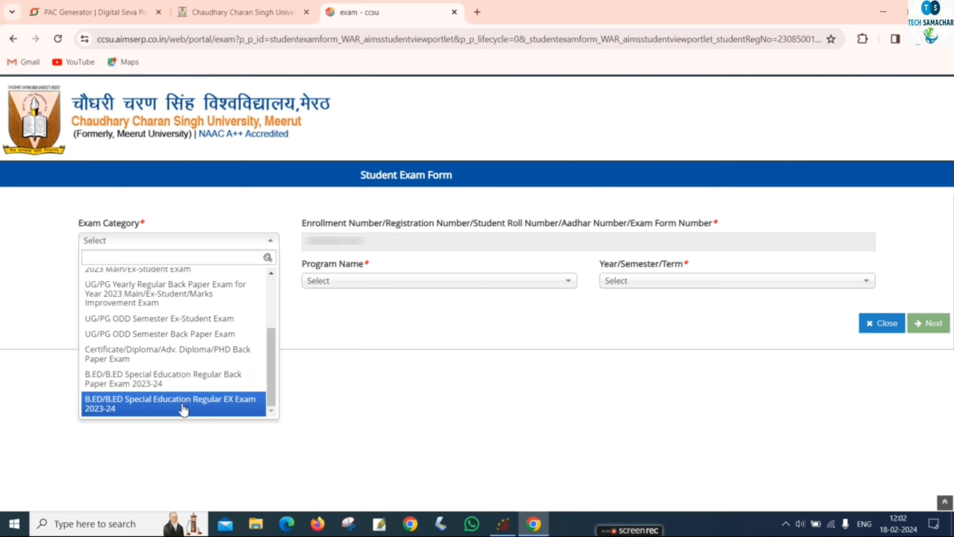
scroll(170, 333, up, 3)
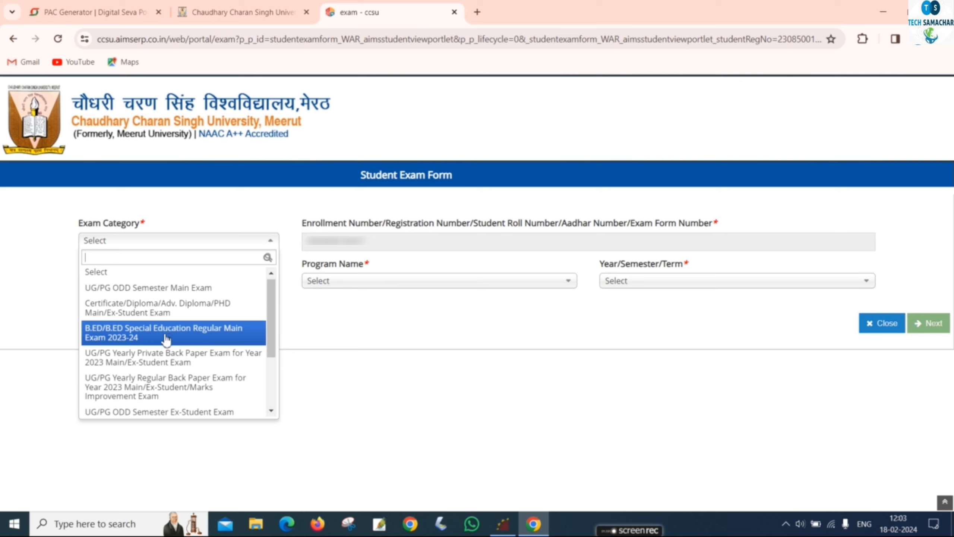
click(166, 339)
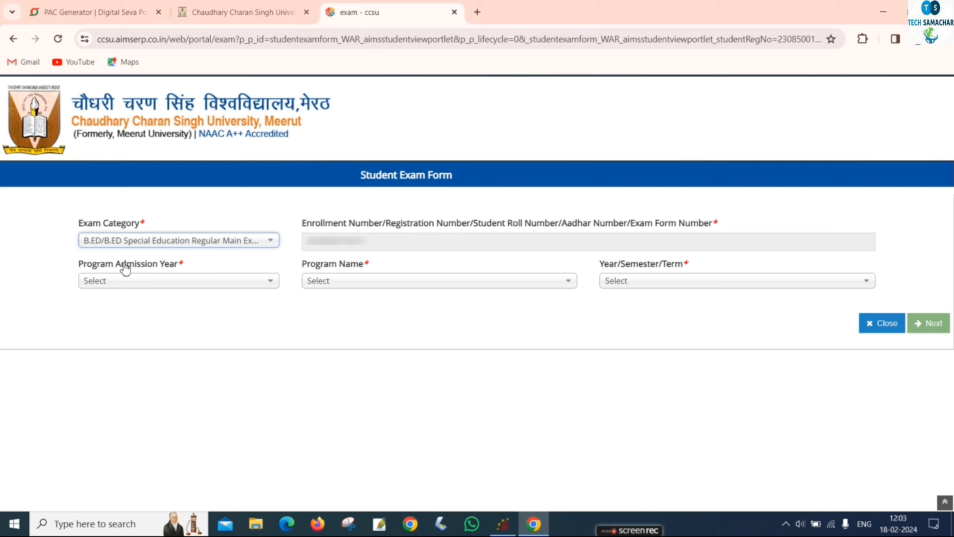
Set admission year 2022, program B.ED. and Year 2, then continue to the detailed form.
click(114, 282)
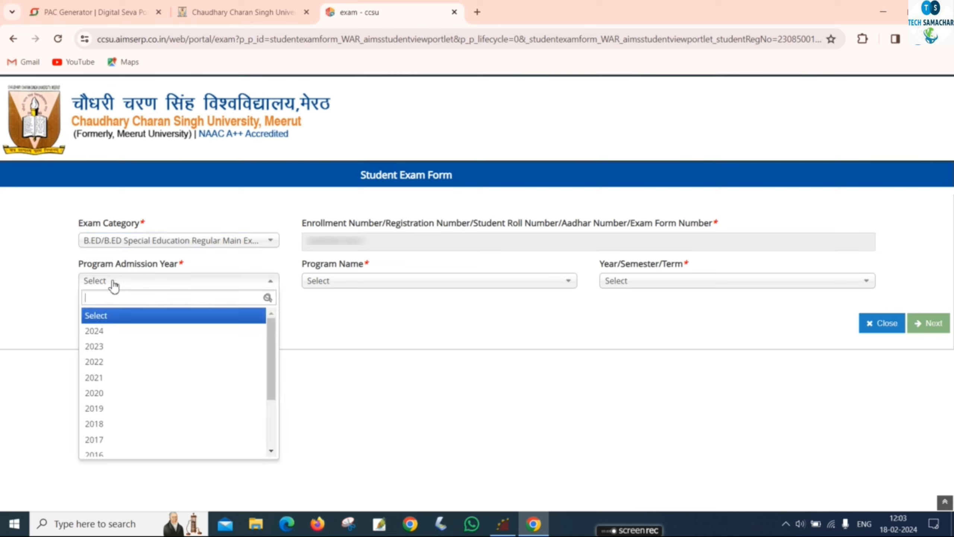
click(117, 330)
click(382, 288)
click(336, 329)
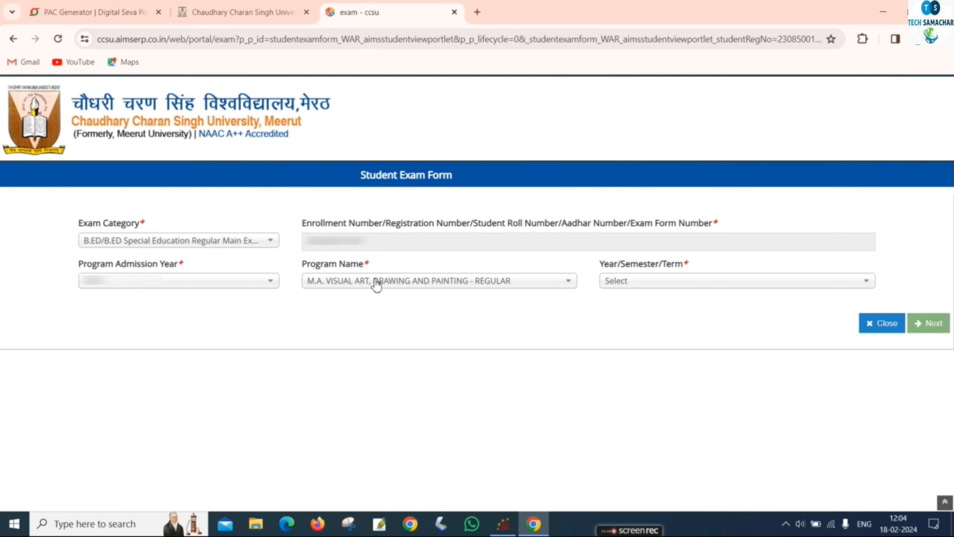
click(377, 286)
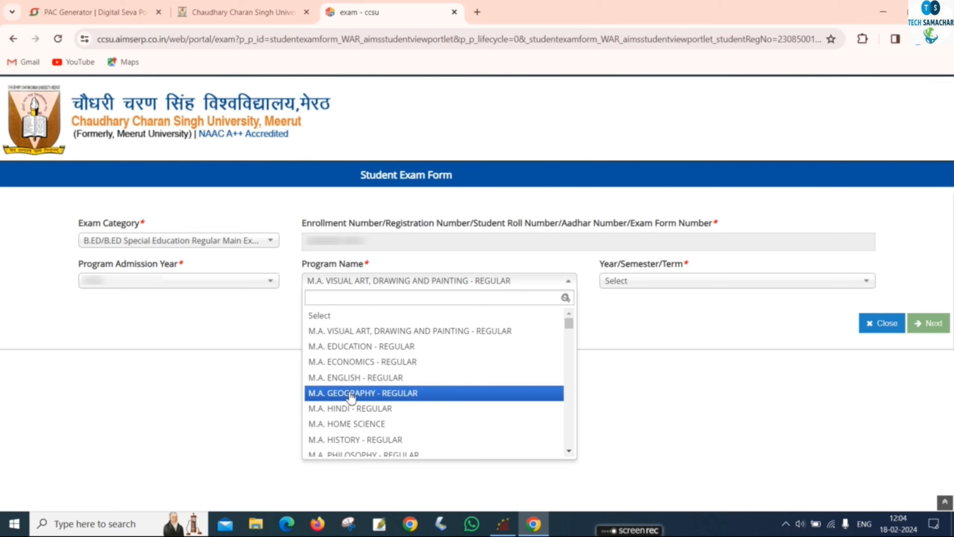
scroll(352, 397, down, 10)
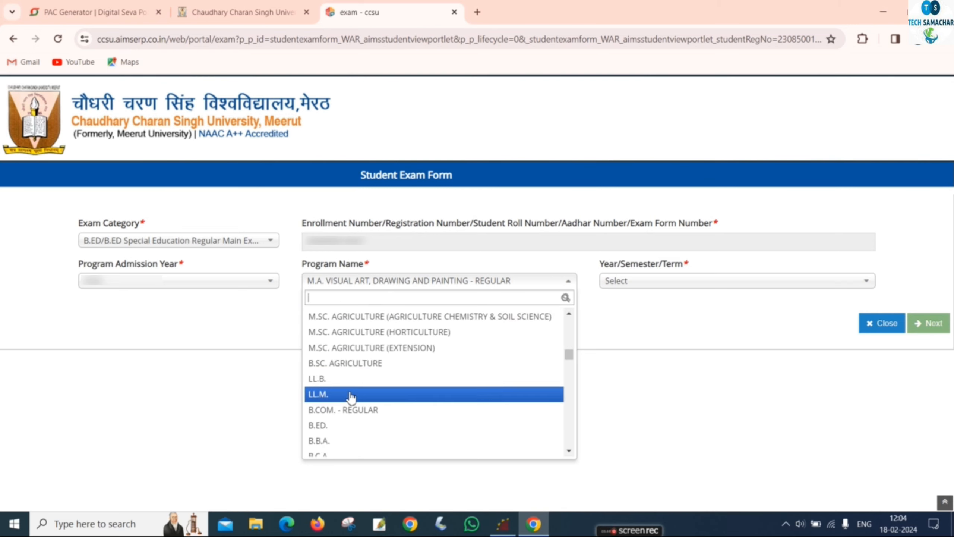
click(345, 426)
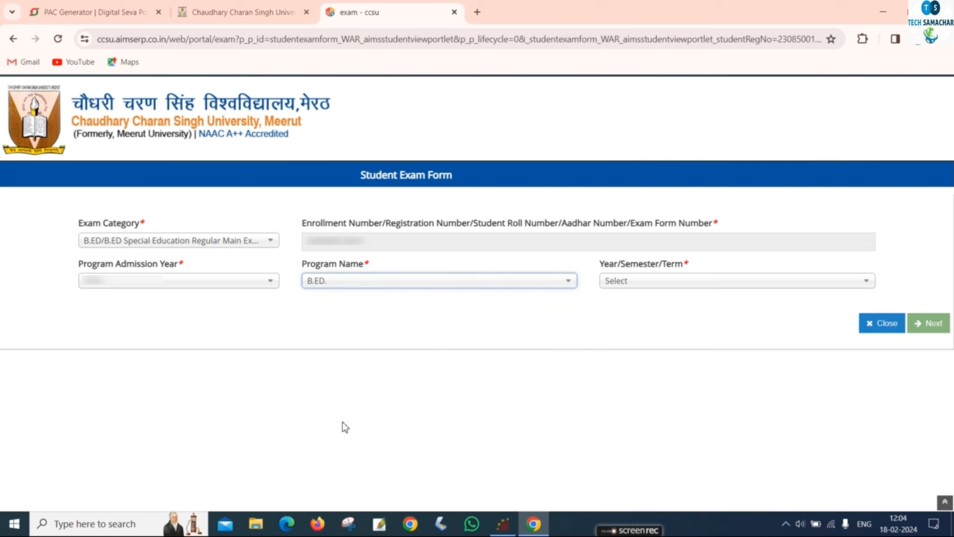
click(631, 291)
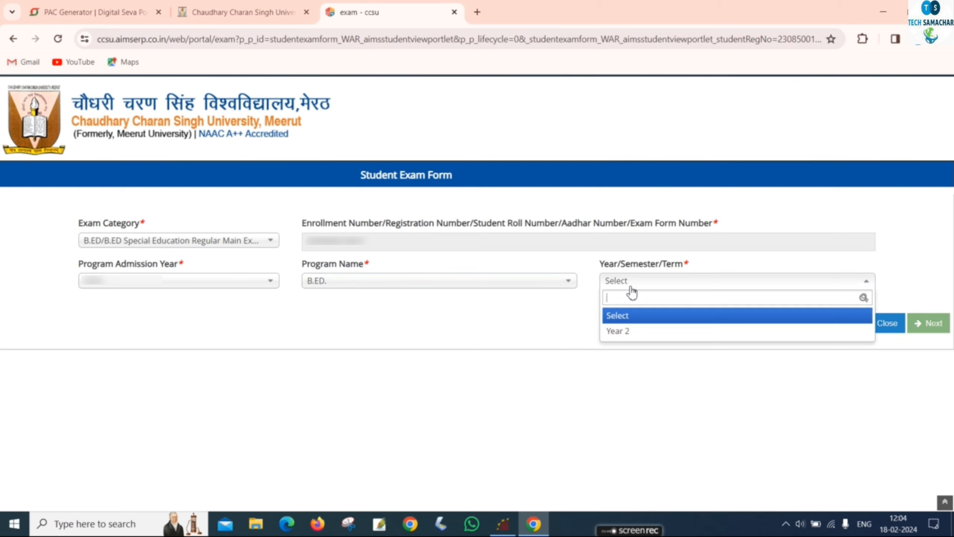
click(622, 333)
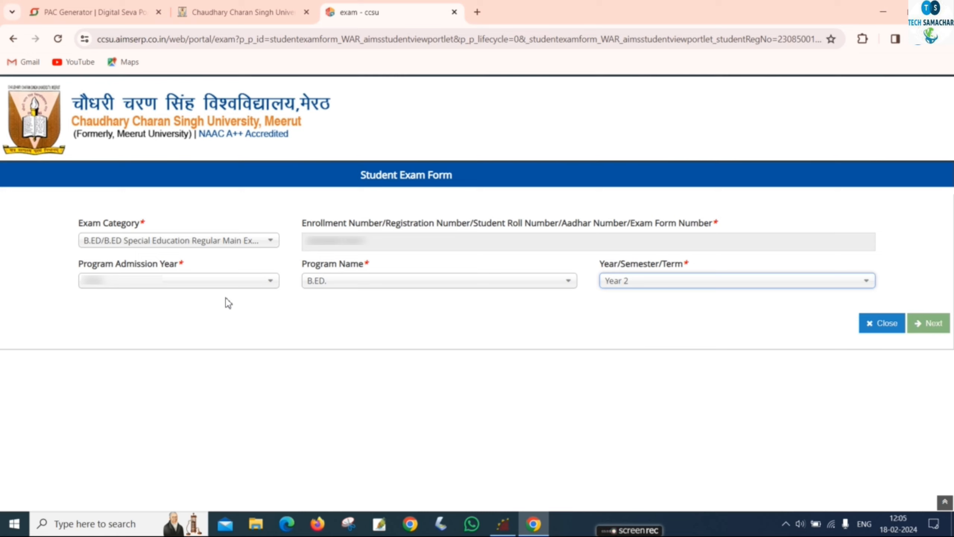
click(923, 324)
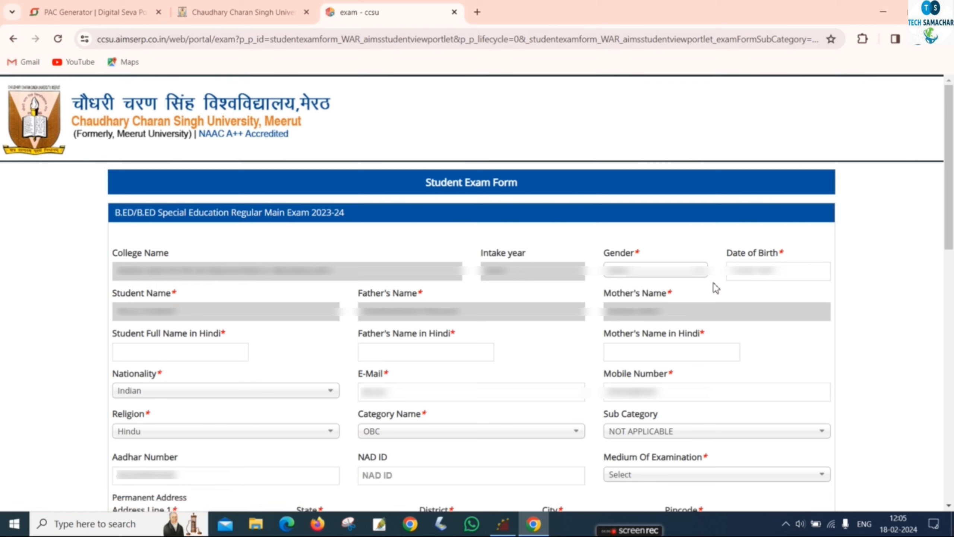
Type the student's, father's and mother's names in Hindi using the Hindi keyboard layout.
click(163, 357)
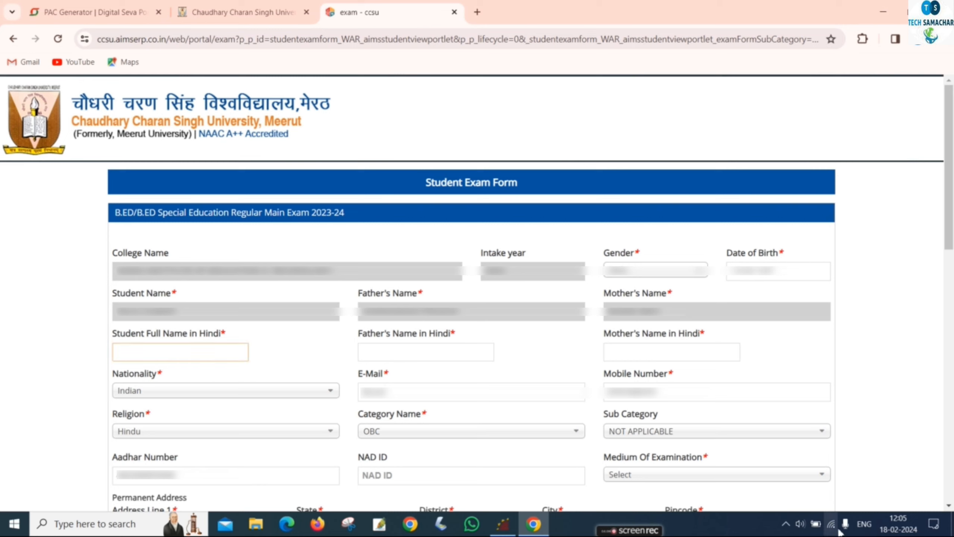
key(alt+shift)
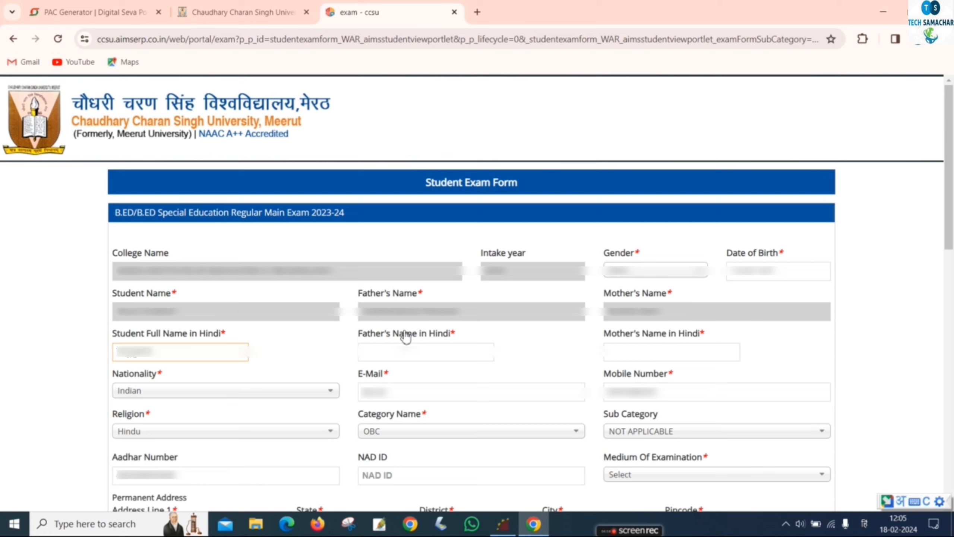
click(408, 349)
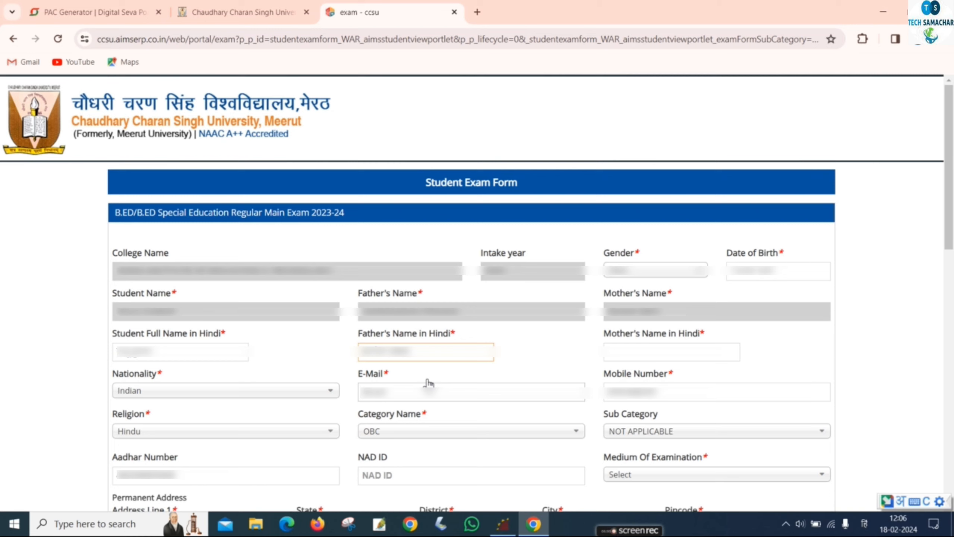
Switch input back to English and enter the student's e-mail address, correcting a typo.
click(429, 385)
click(864, 524)
click(826, 304)
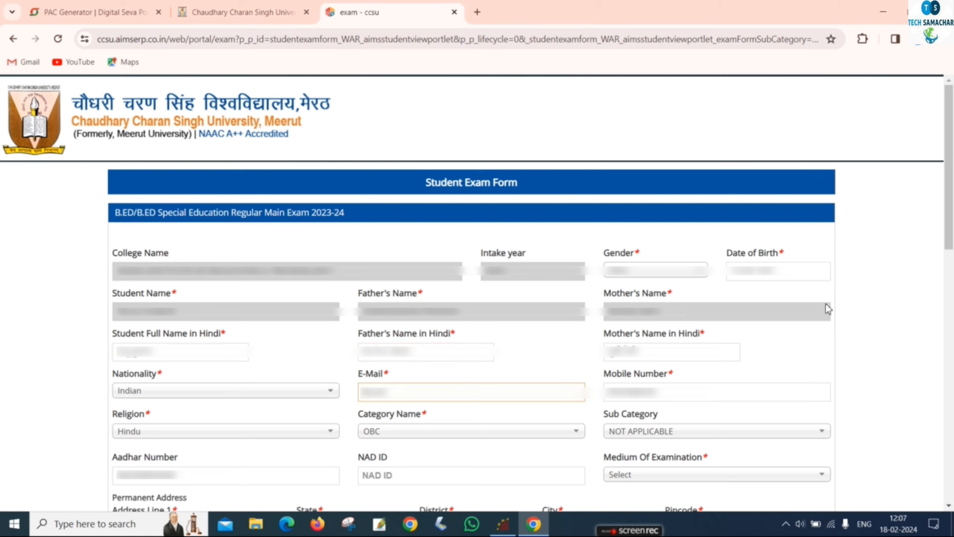
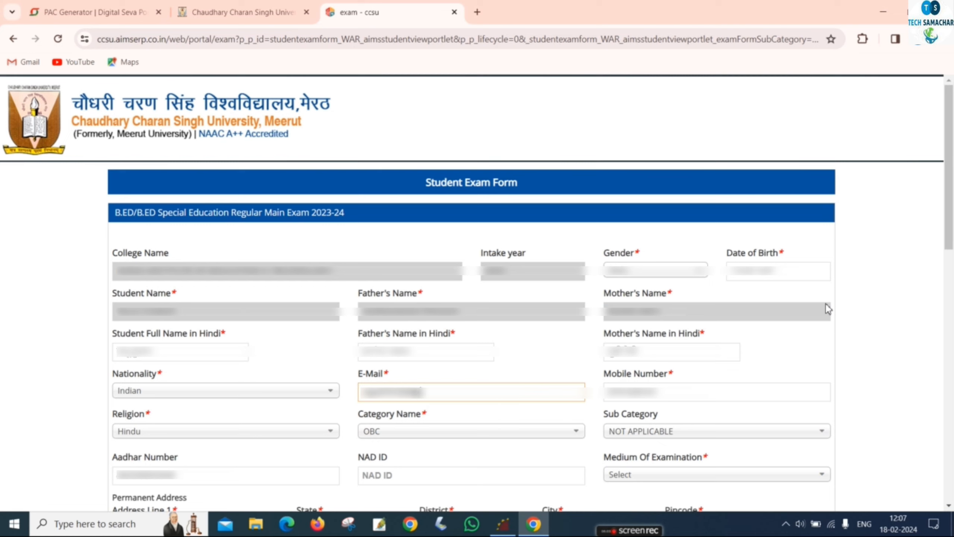
click(541, 458)
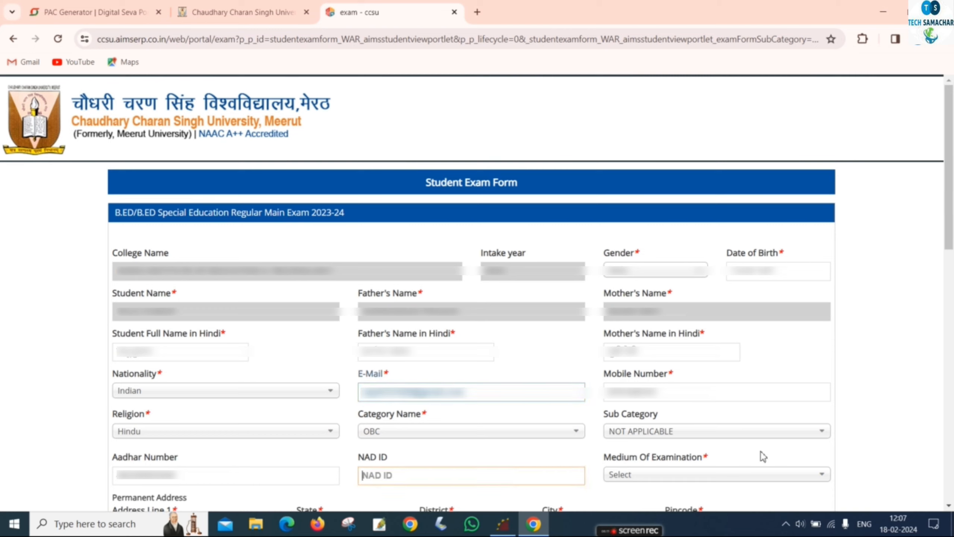
click(750, 475)
scroll(750, 475, down, 5)
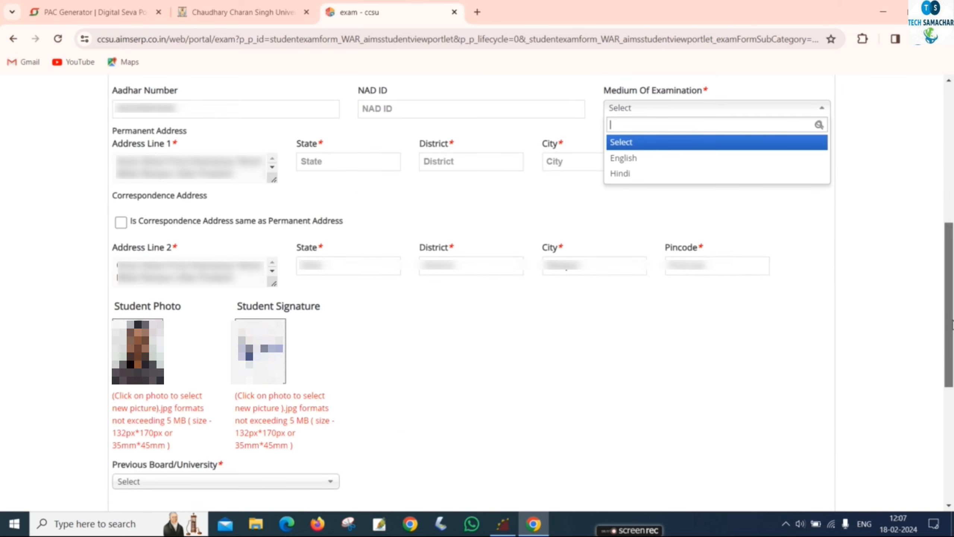
Choose Hindi as examination medium and enter Uttar Pradesh as the permanent address state.
click(648, 183)
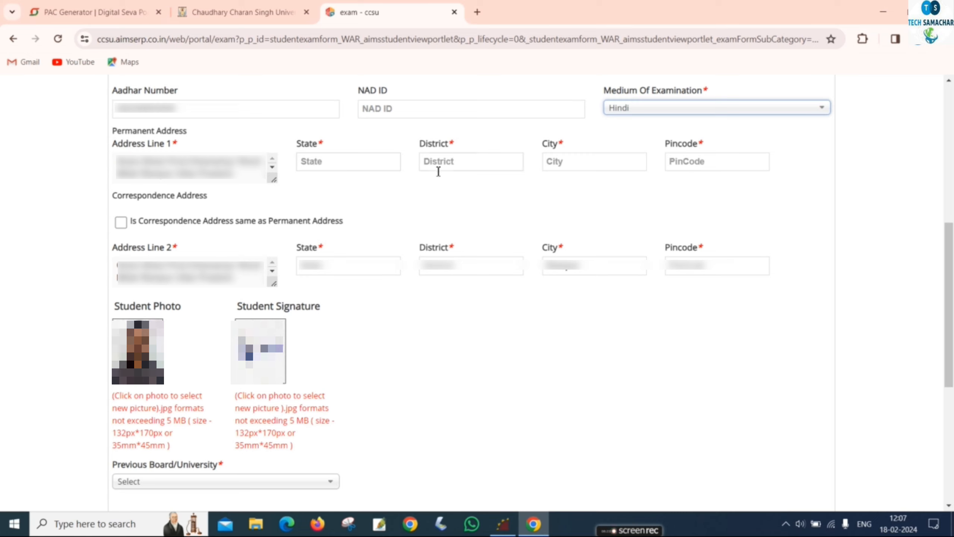
click(388, 163)
key(Down)
key(Return)
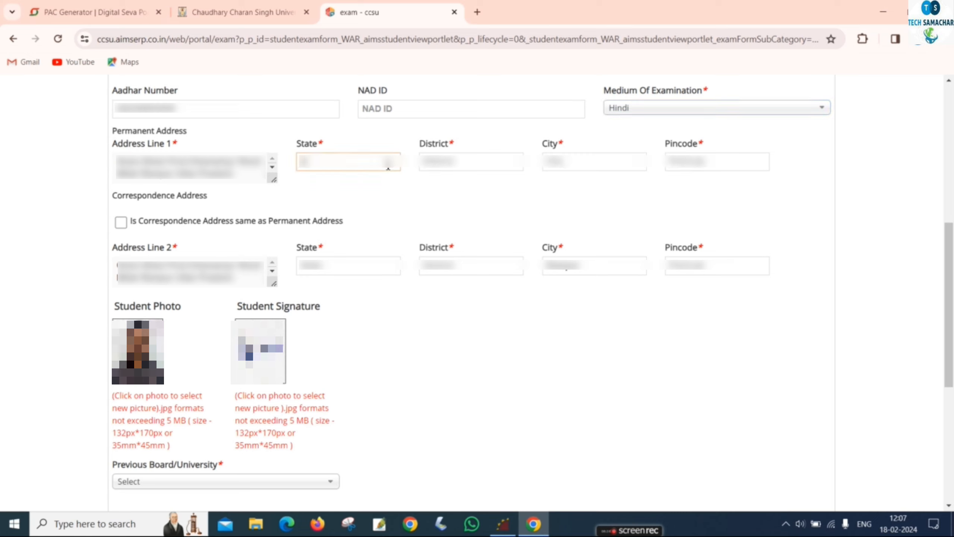
text(ttar)
key(BackSpace)
text(ar Pradesh)
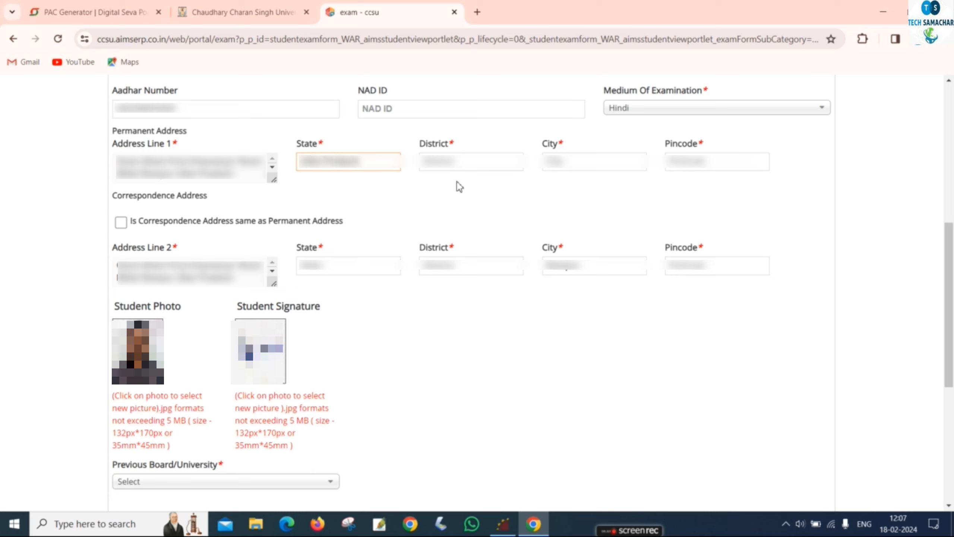
Enter district Rampur, city Milak, pincode 243701, and reuse it as the correspondence address.
click(476, 163)
text(Rampur)
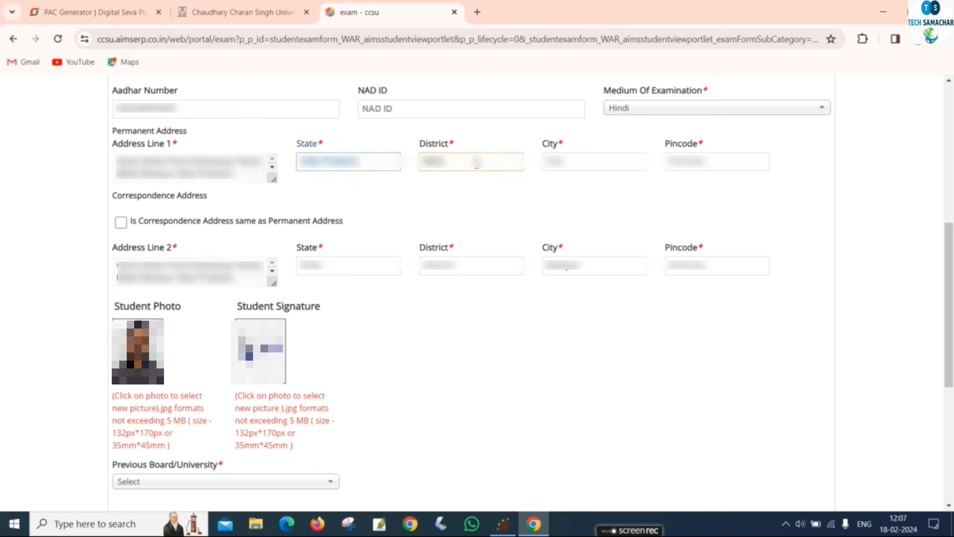
click(597, 161)
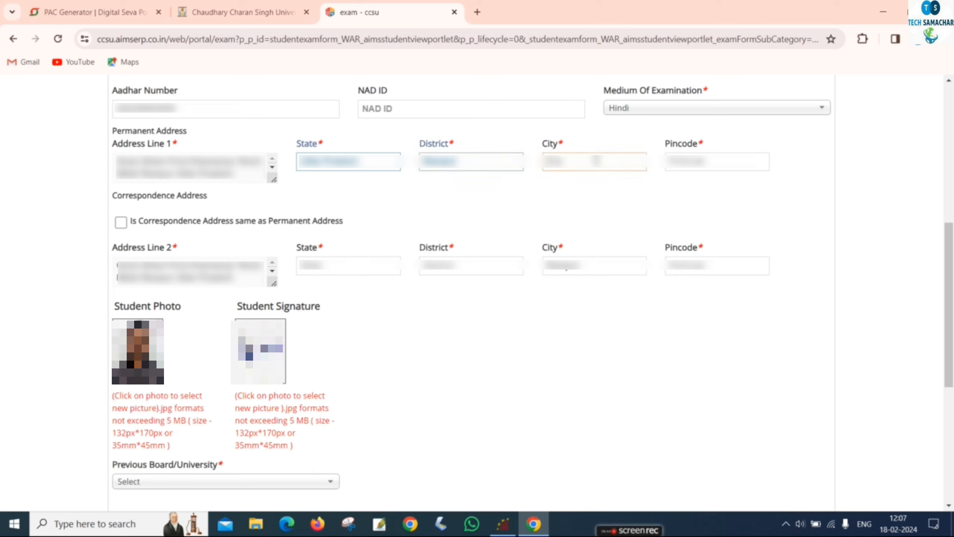
text(Milak)
click(693, 173)
text(24370)
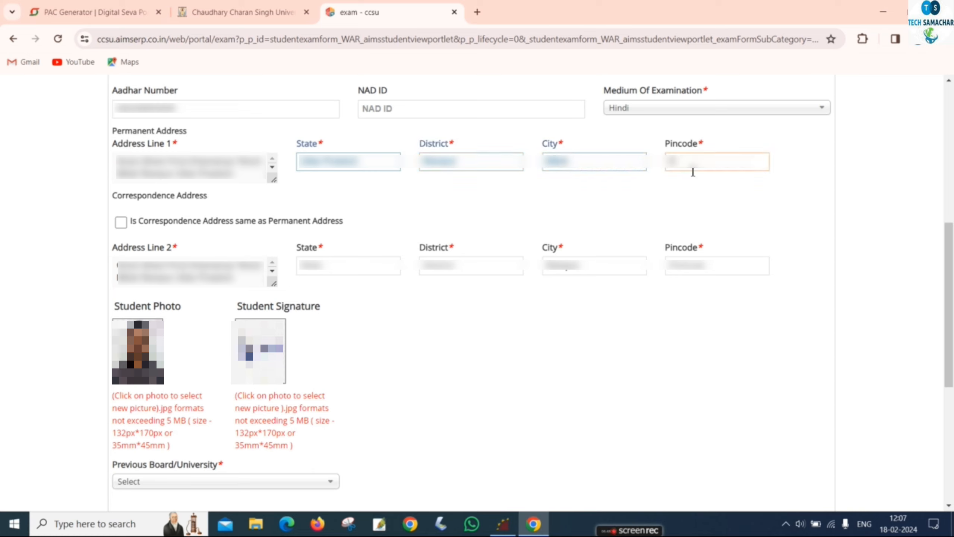
text(1)
click(604, 182)
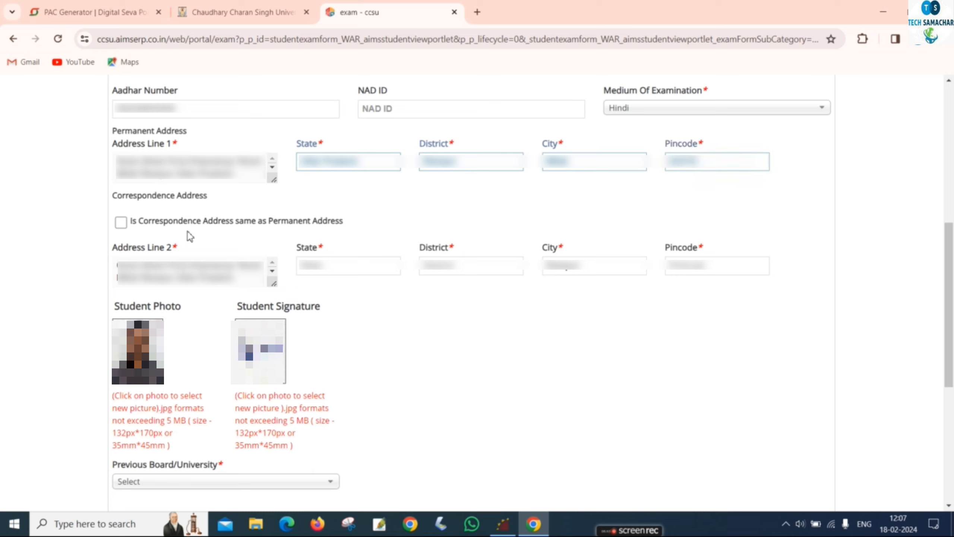
click(120, 223)
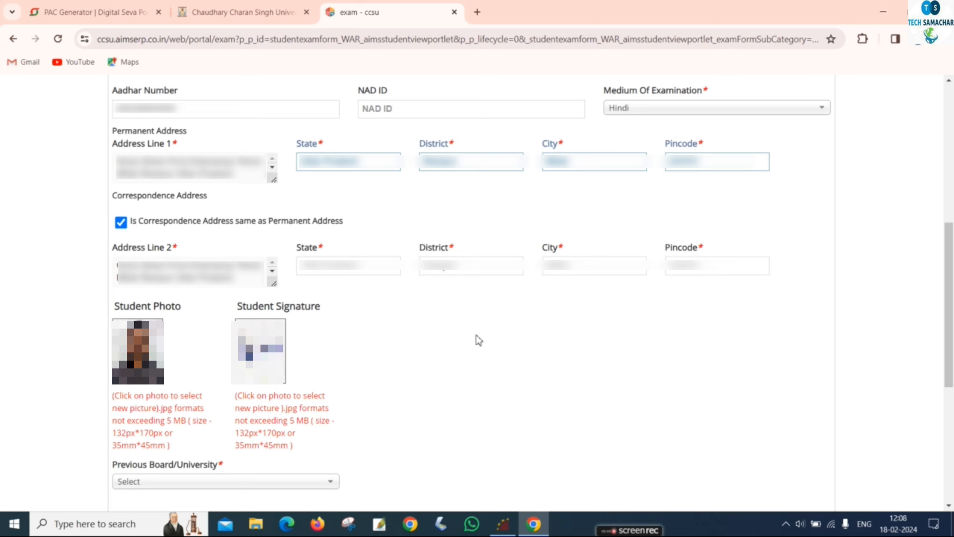
Set Previous Board/University to Other and Previous Program Name to B.ED.
scroll(255, 183, down, 8)
click(255, 180)
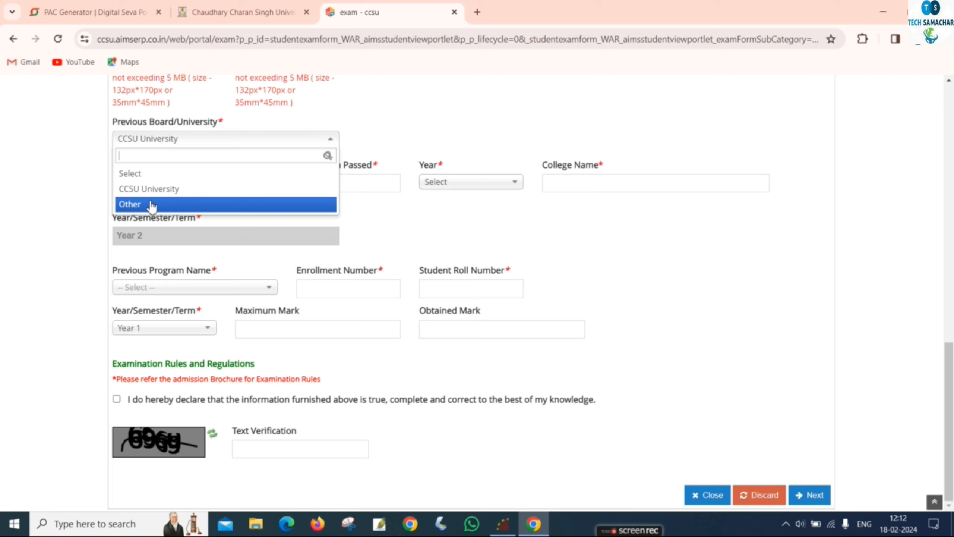
click(152, 206)
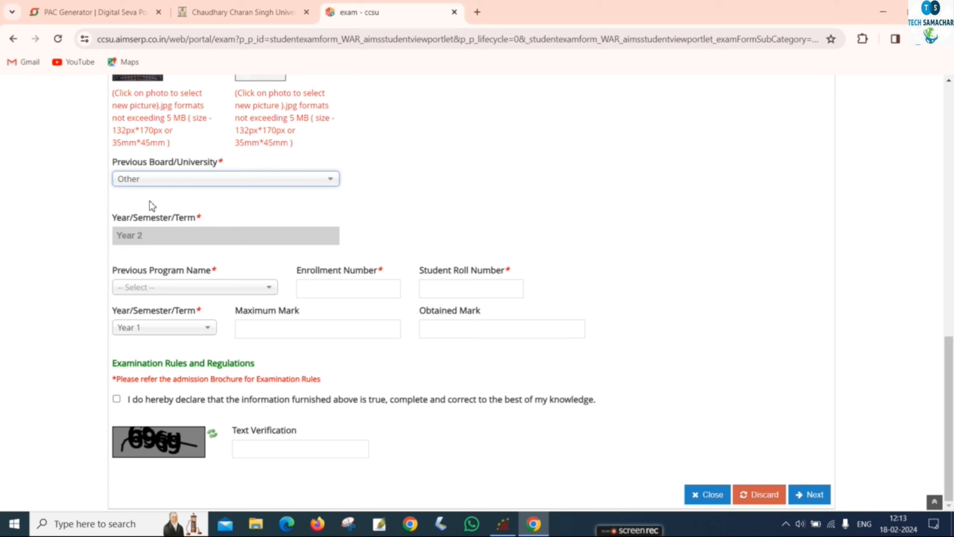
click(161, 287)
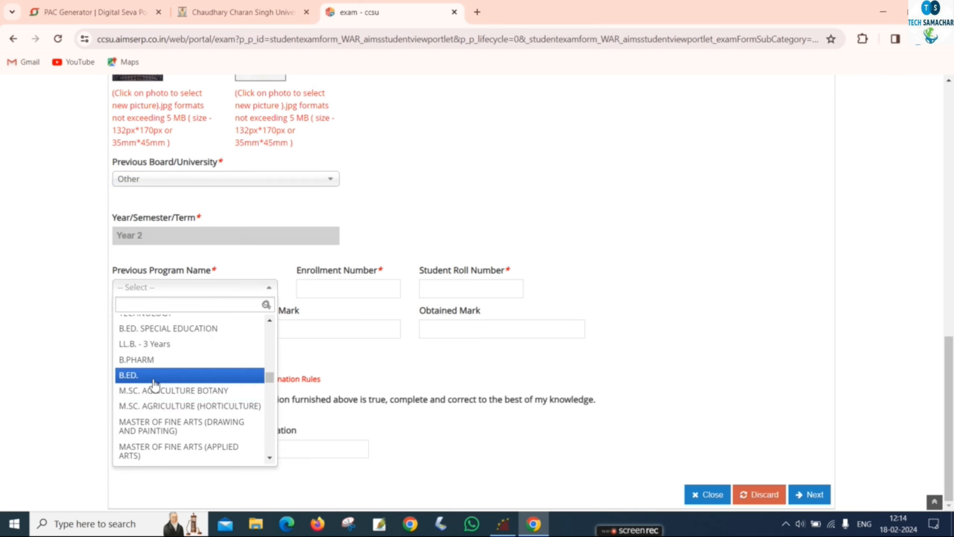
click(154, 375)
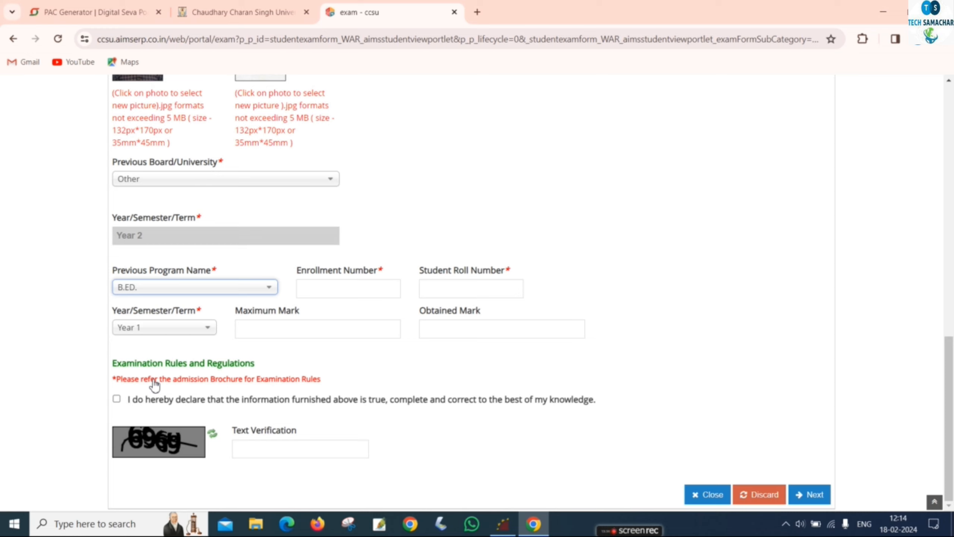
Enter the previous enrollment and roll numbers, maximum mark 600 and obtained mark 576.
click(331, 297)
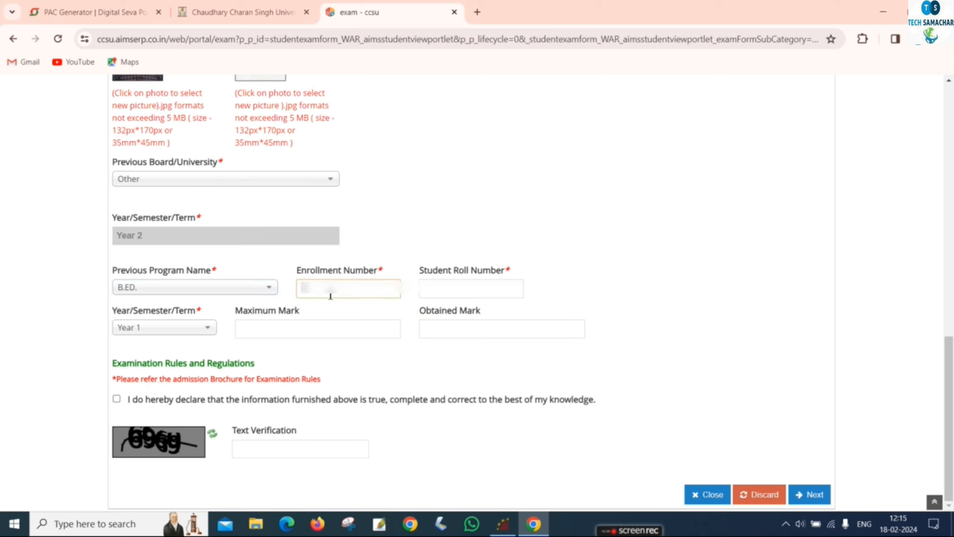
text(?????????)
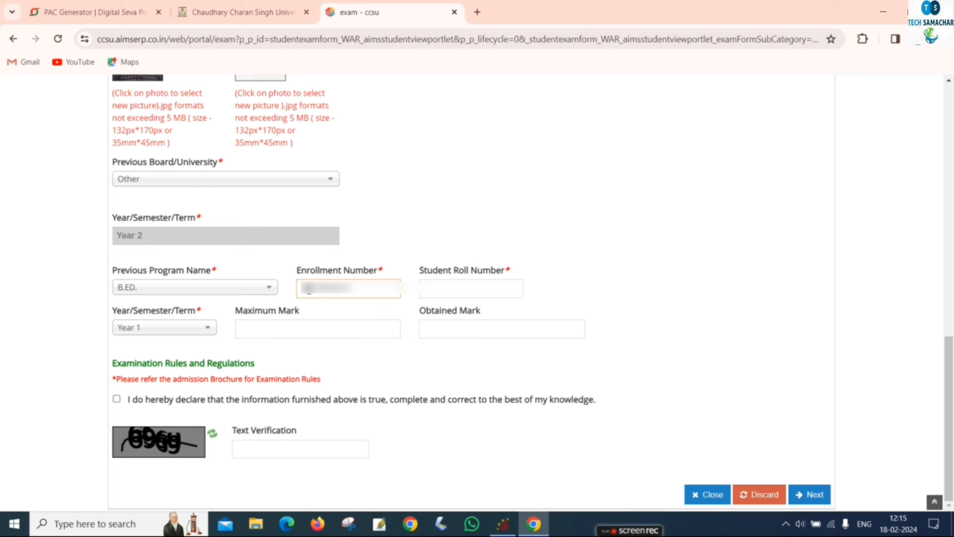
key(Delete)
click(476, 295)
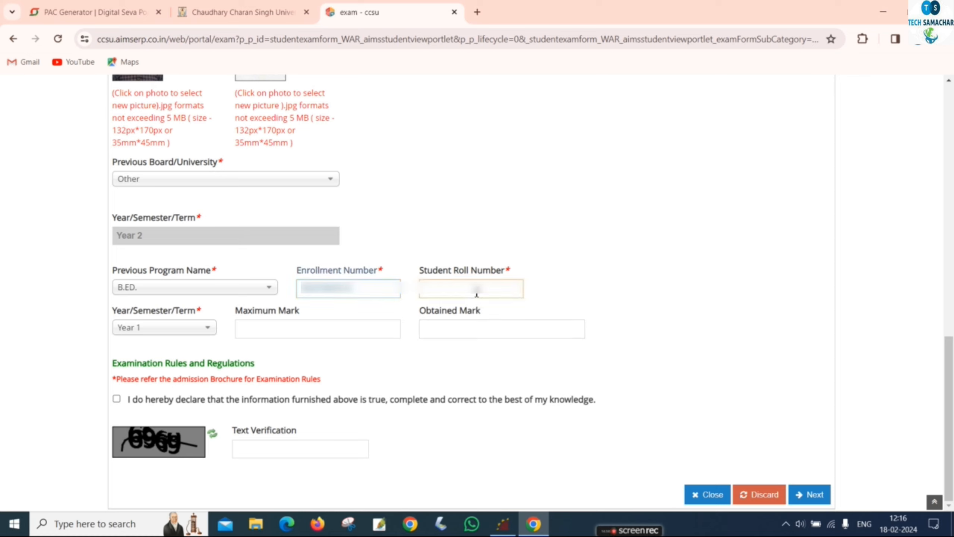
text(12345678901)
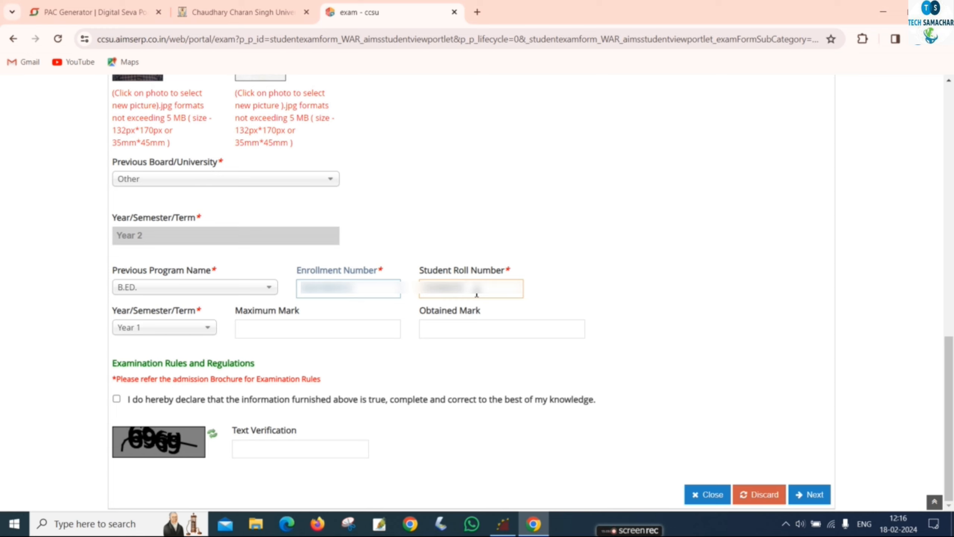
text(23)
click(195, 327)
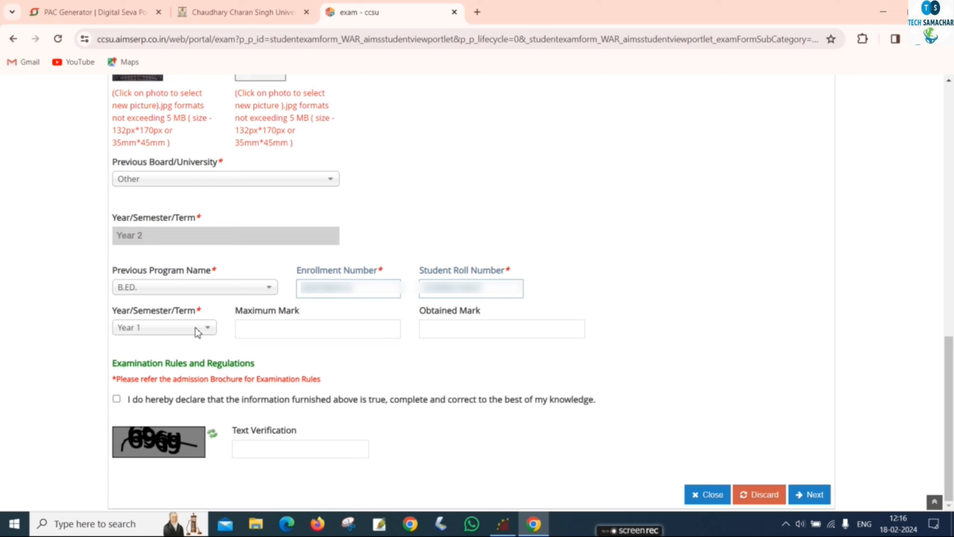
click(284, 330)
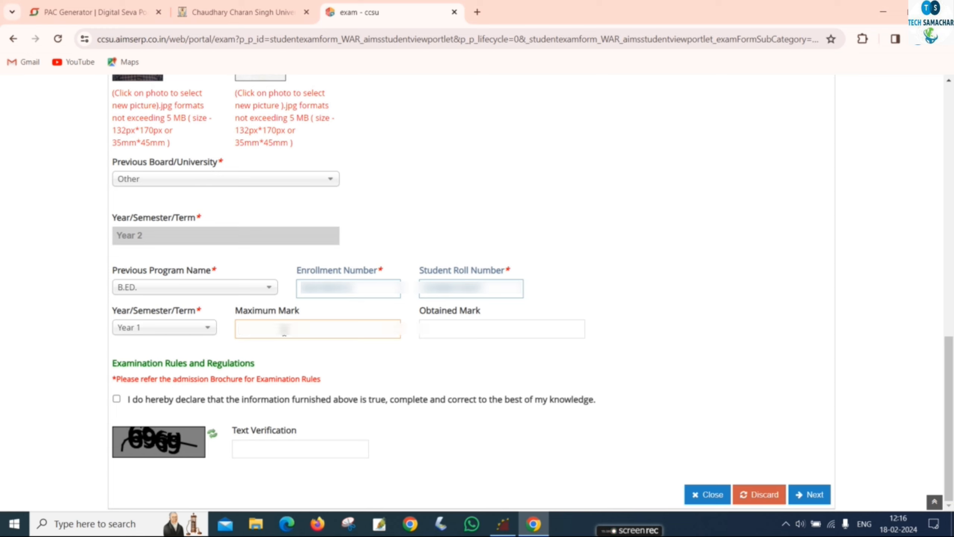
text(600)
click(505, 332)
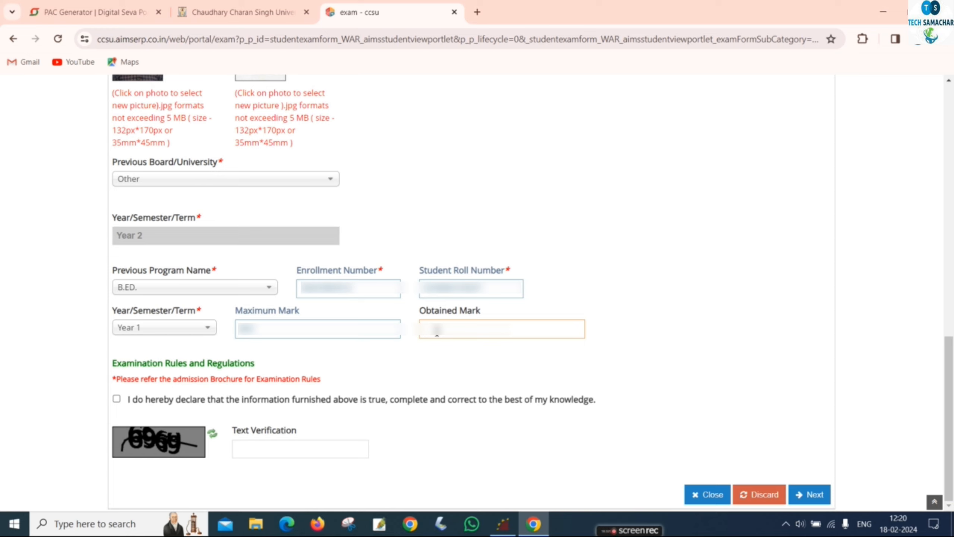
text(576)
Accept the declaration, refresh the captcha, enter its verification text and submit the page.
click(116, 398)
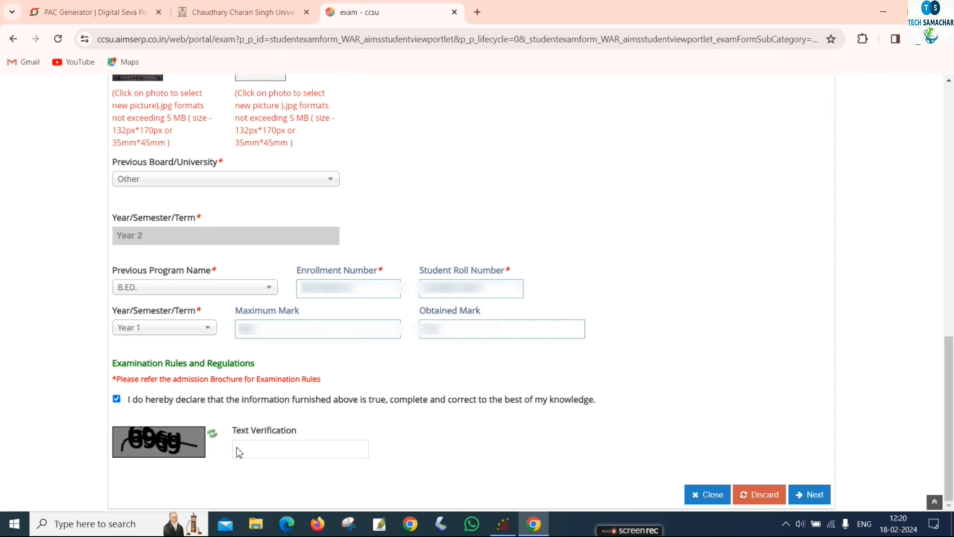
click(251, 453)
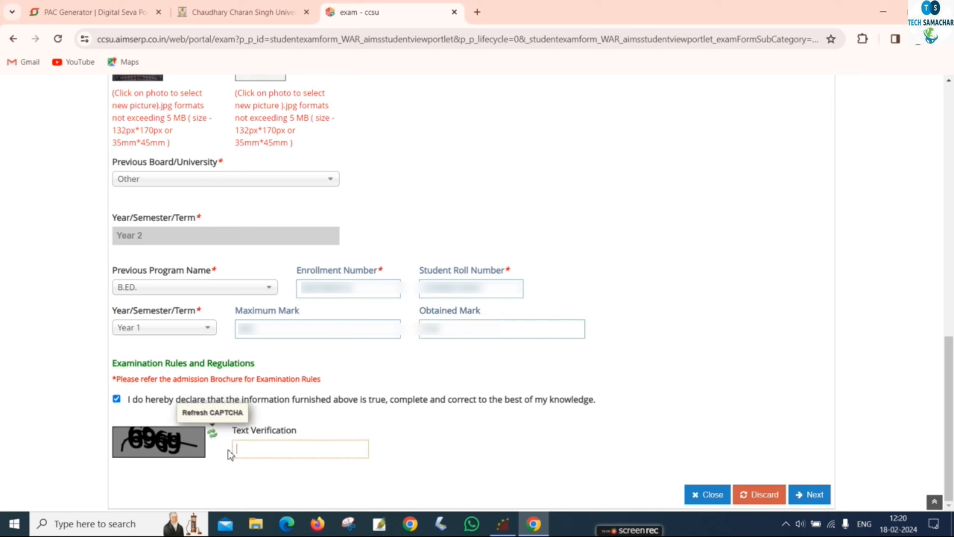
click(212, 434)
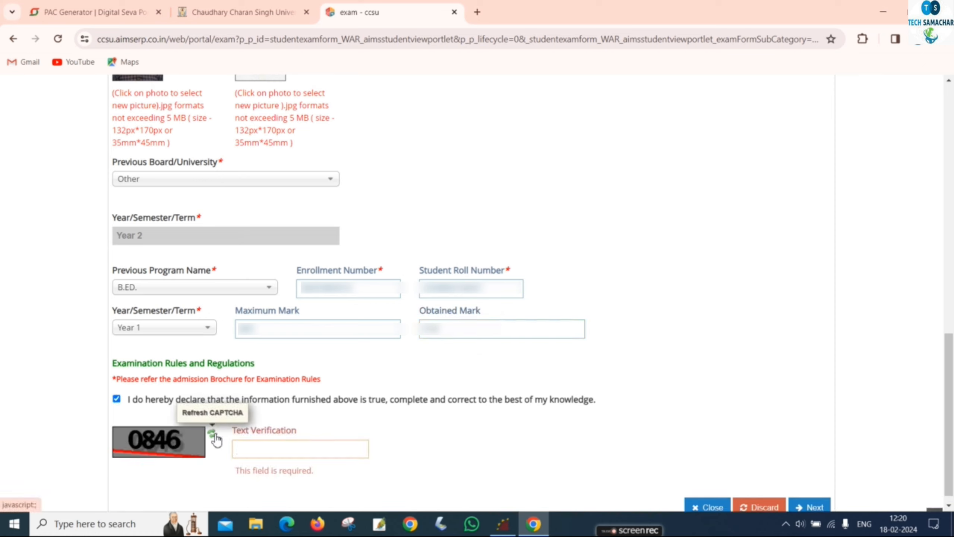
click(300, 454)
text(0)
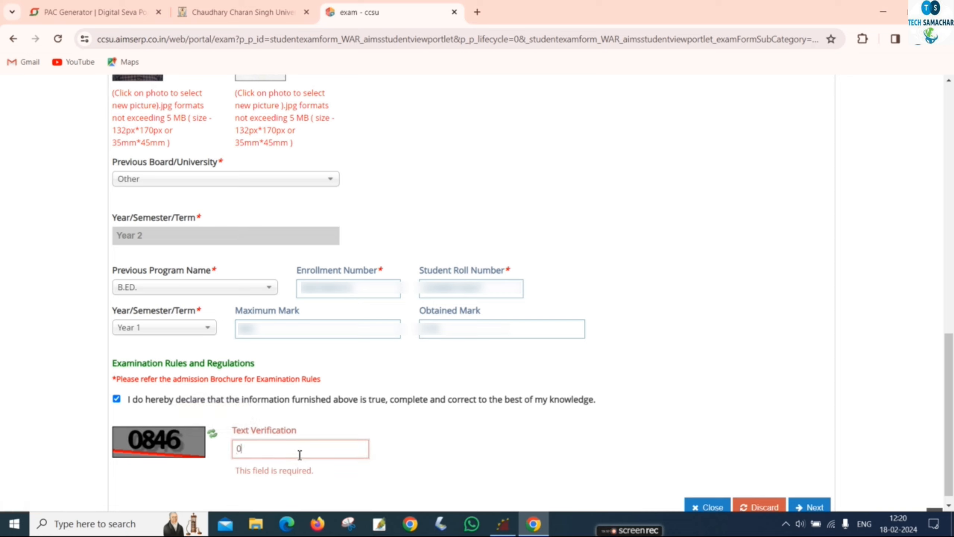
text(846)
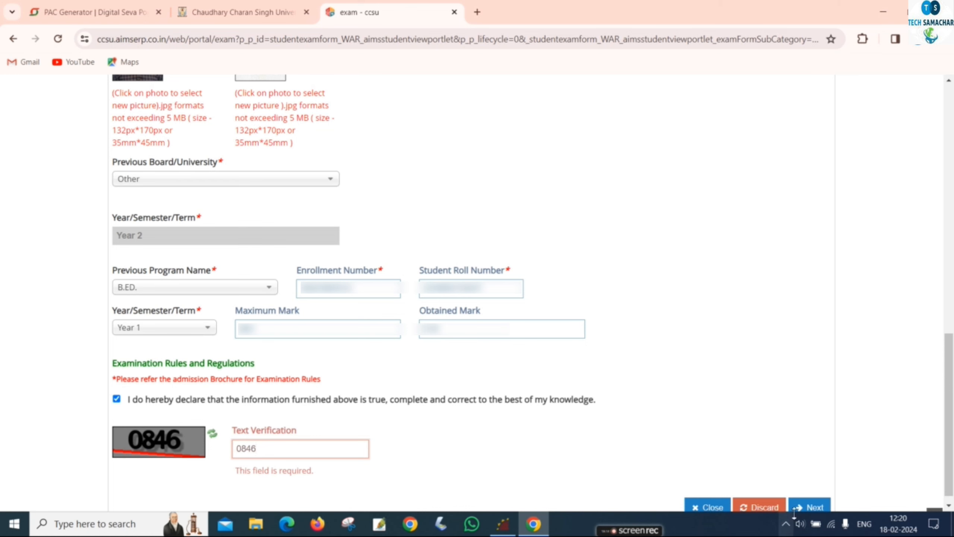
click(799, 508)
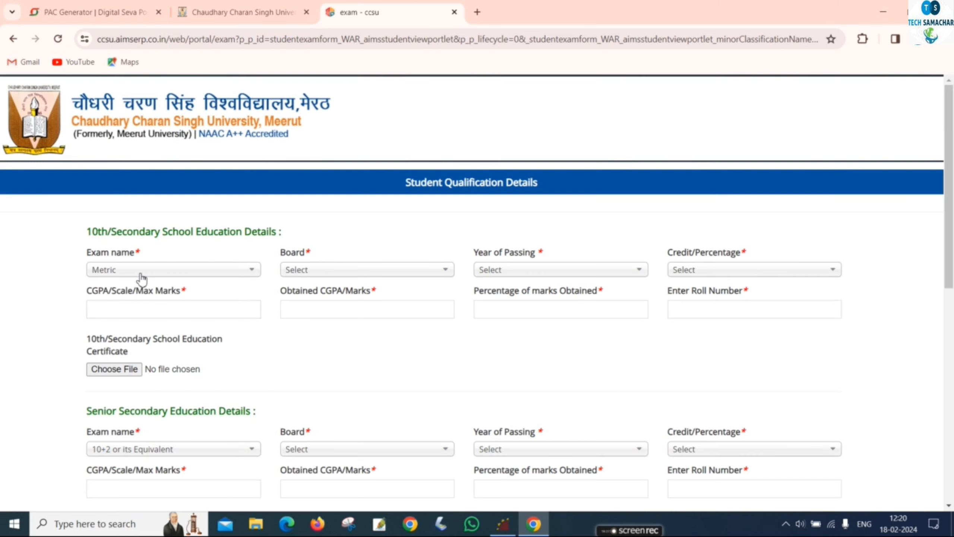
Set the 10th exam as Metric, U.P. Board of High School & Intermediate Education, results in Marks.
click(142, 275)
click(144, 275)
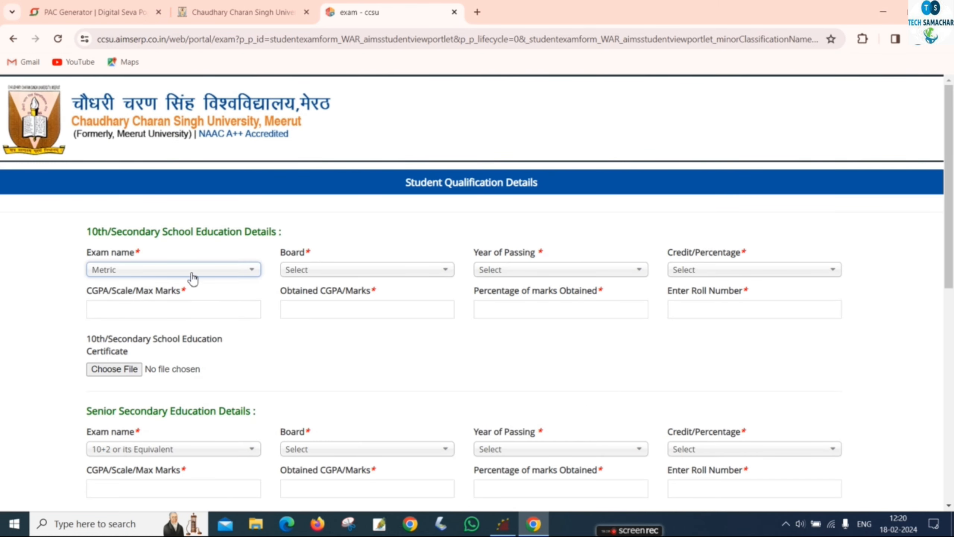
click(302, 270)
scroll(341, 406, down, 3)
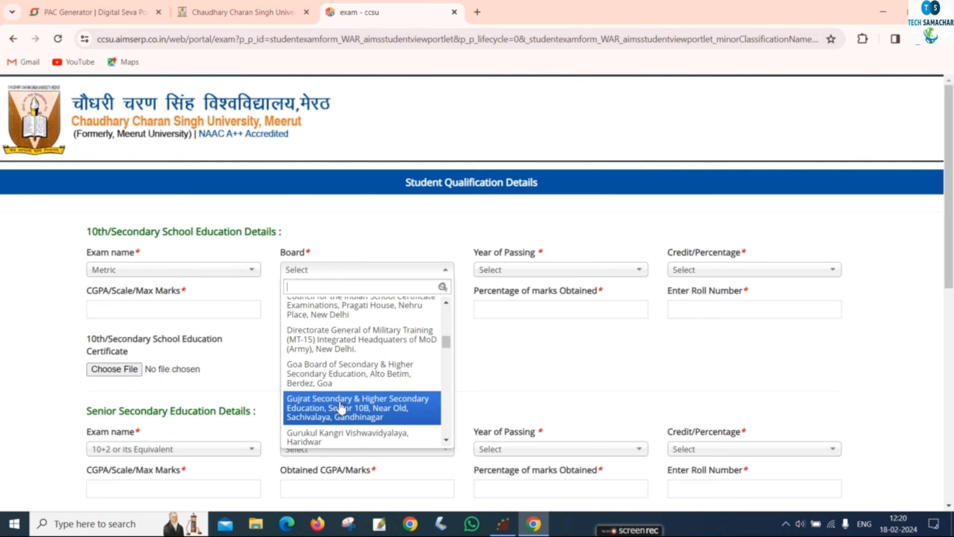
scroll(341, 406, down, 3)
text(board)
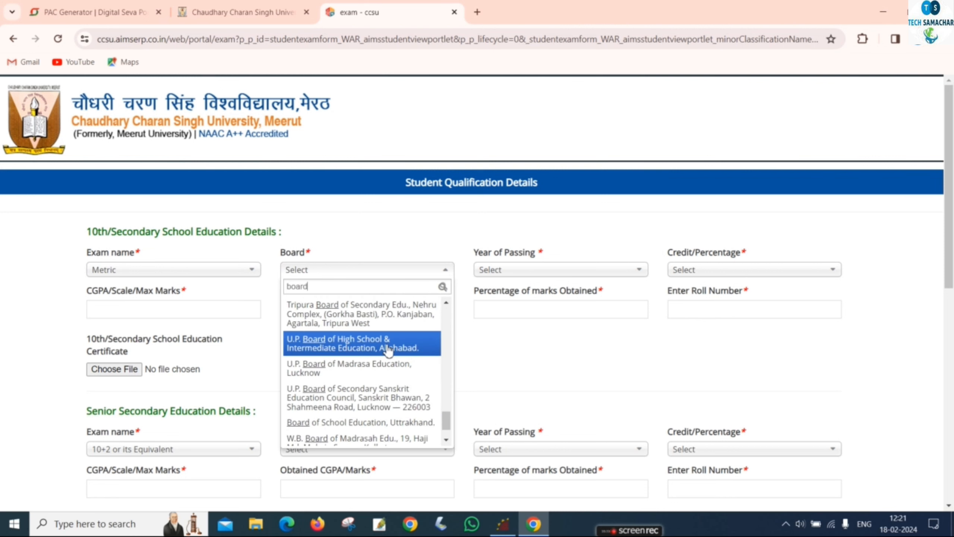
click(389, 349)
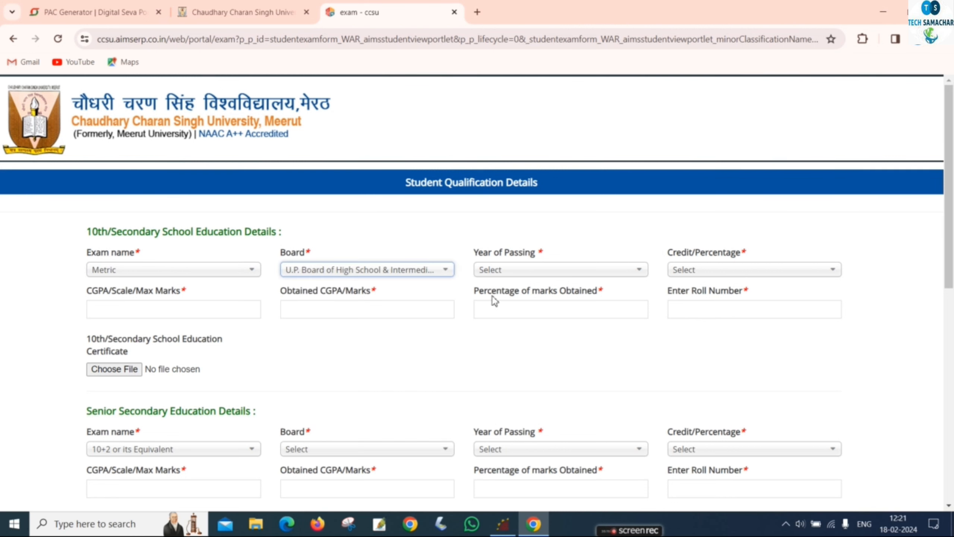
click(572, 276)
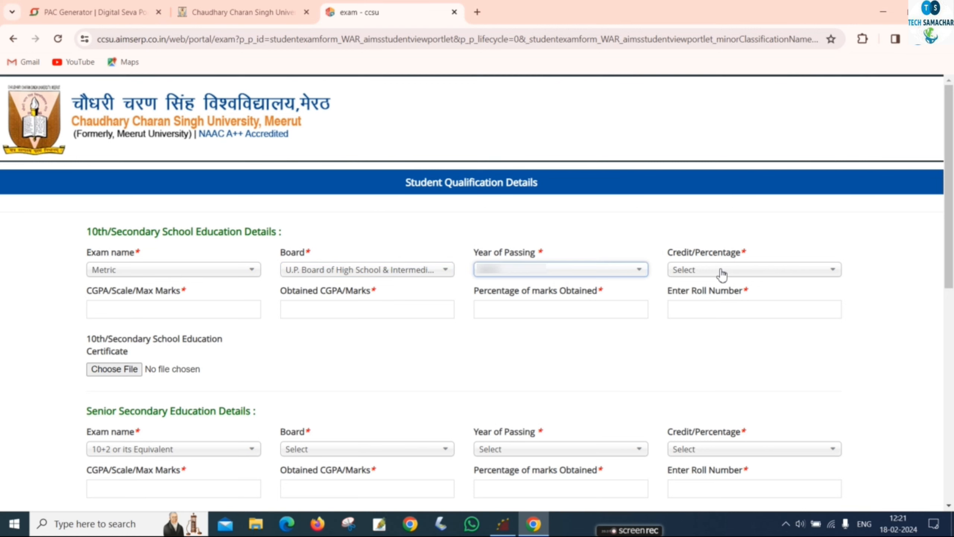
click(721, 273)
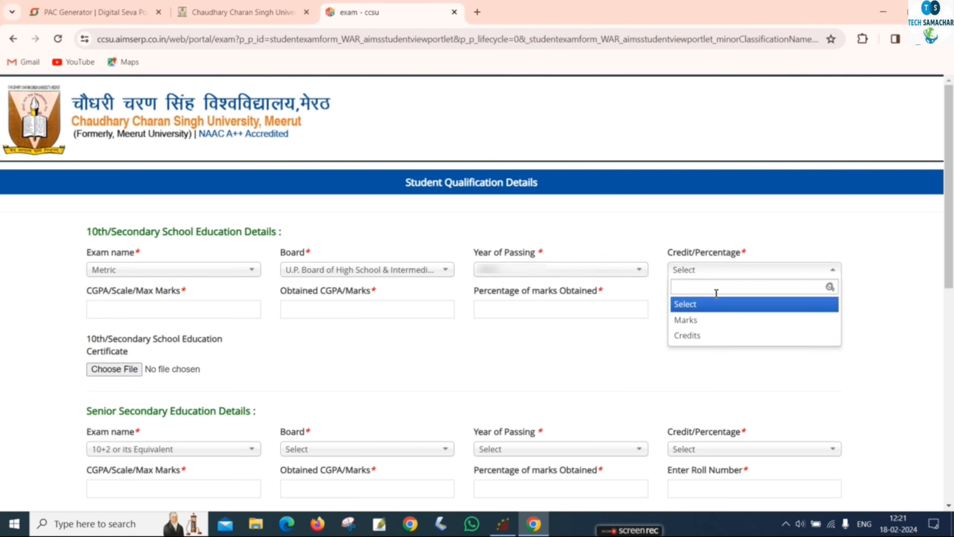
click(701, 320)
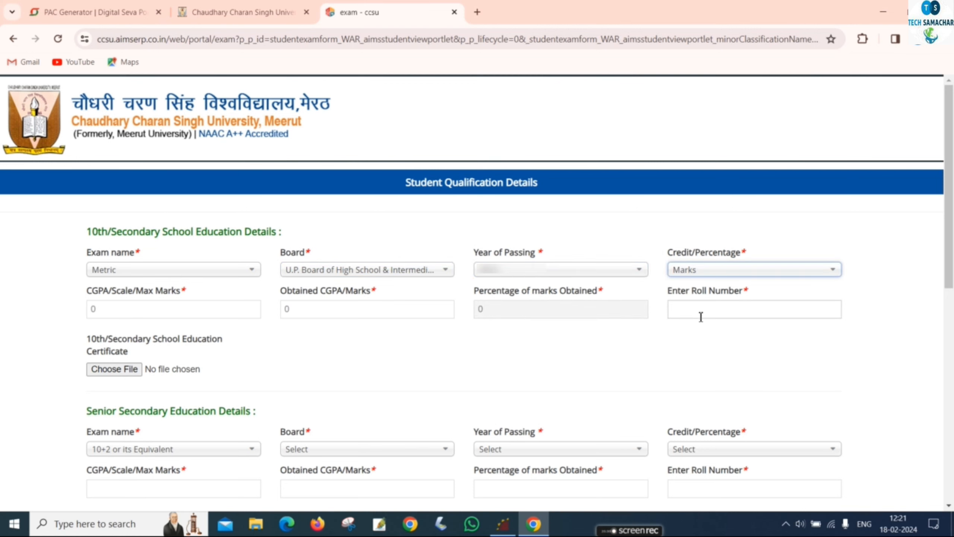
Enter 10th maximum marks 600, obtained marks 480 and the 10th roll number.
click(197, 313)
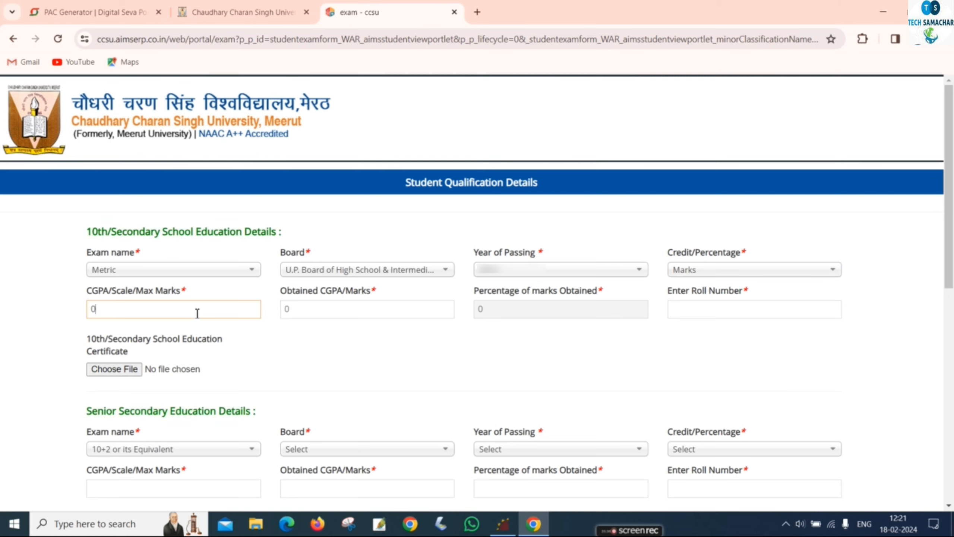
key(BackSpace)
text(600)
key(Tab)
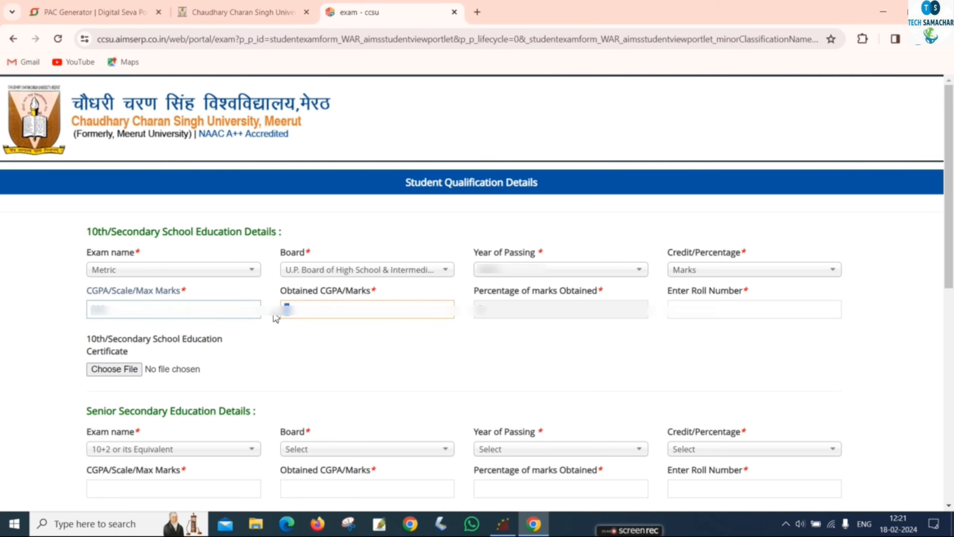
text(480)
click(548, 315)
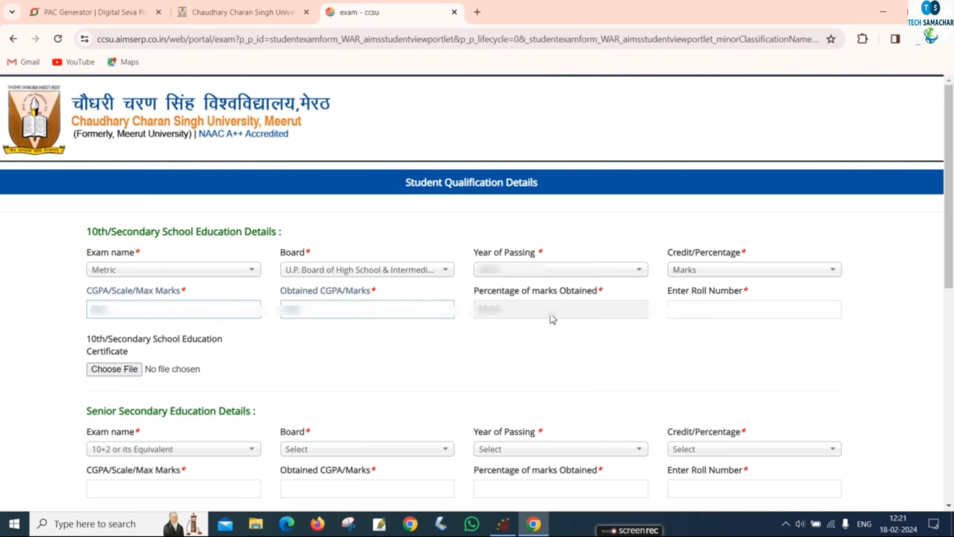
click(697, 319)
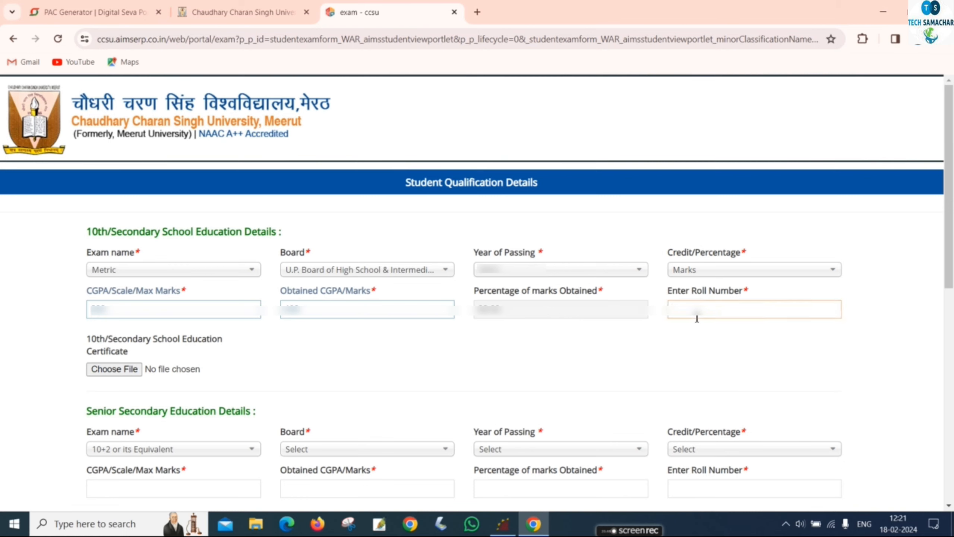
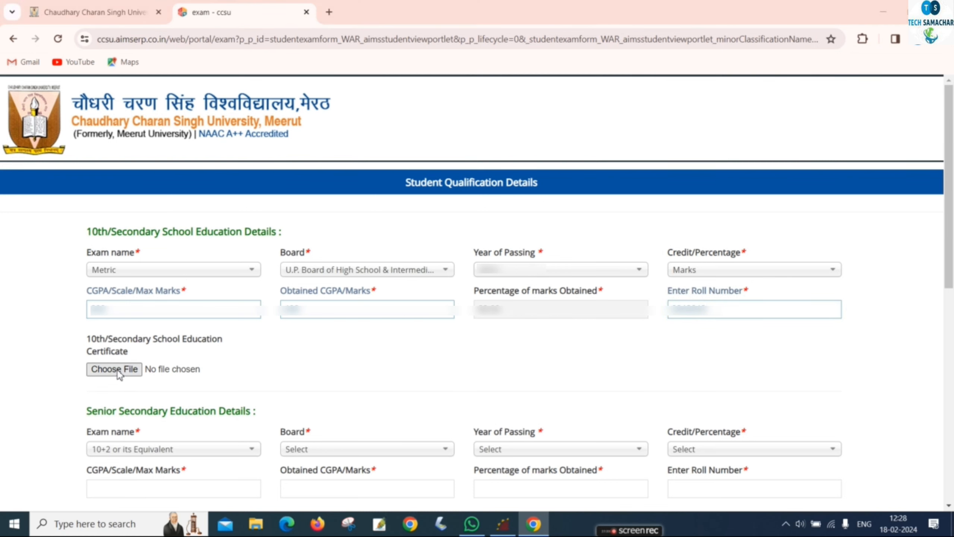
Attach the 10th certificate file.
click(117, 369)
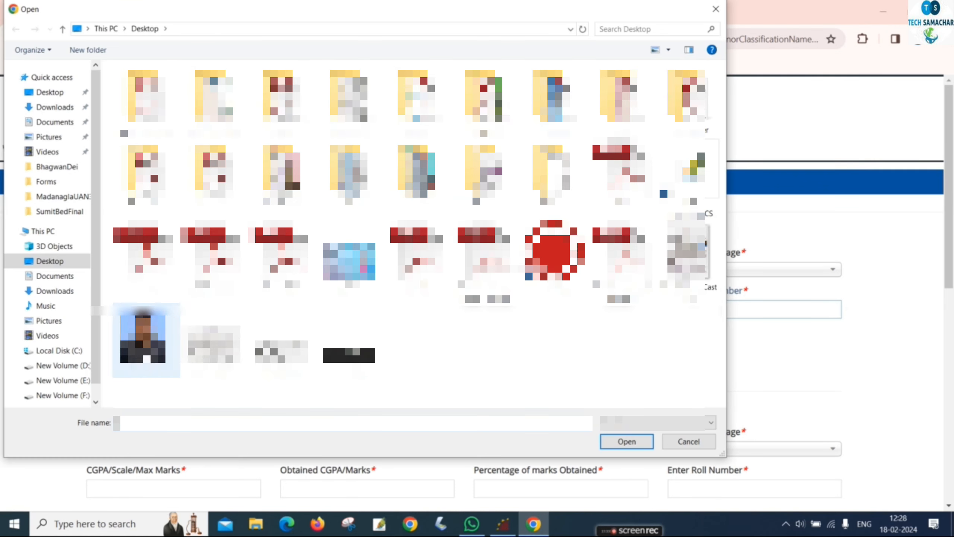
click(416, 256)
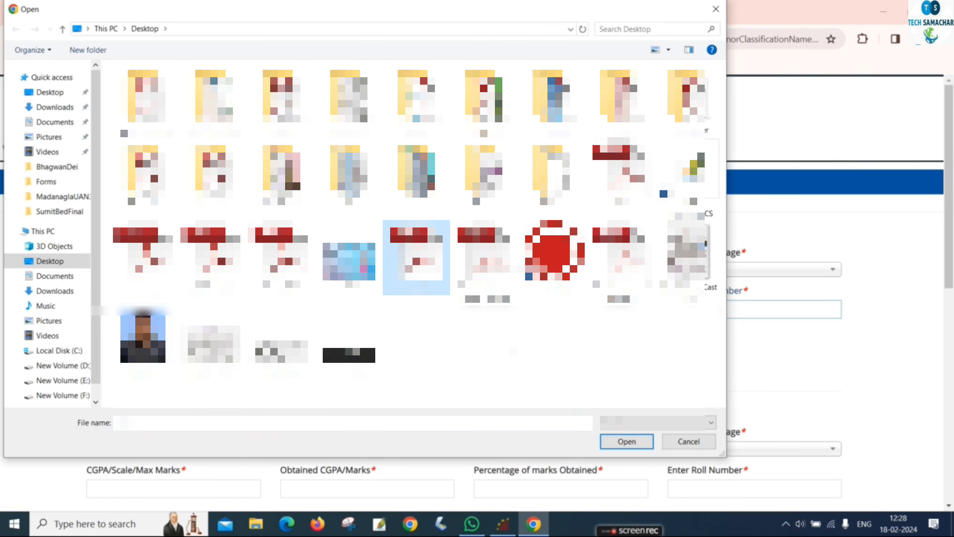
click(625, 441)
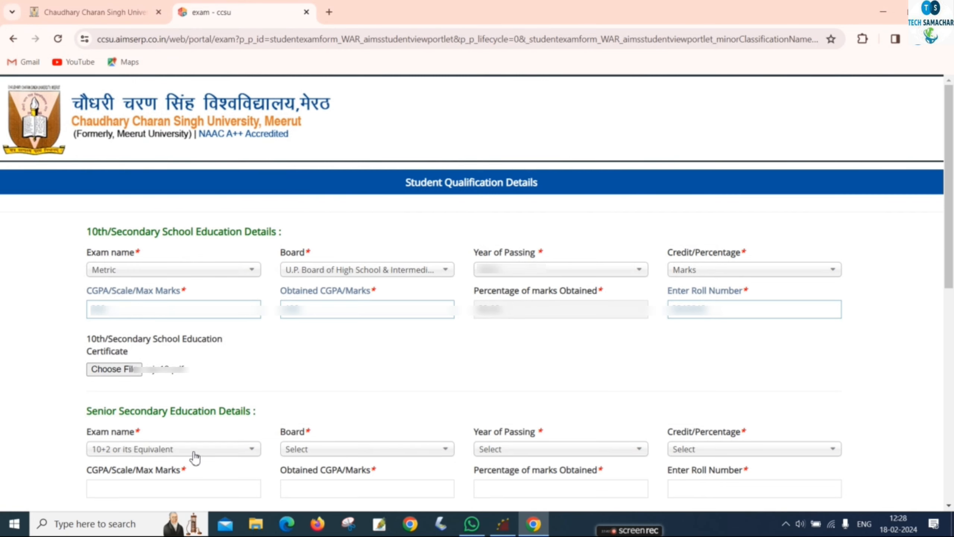
Set the Senior Secondary board to U.P. Board, pick the passing year, and choose Marks.
click(316, 451)
scroll(389, 247, down, 10)
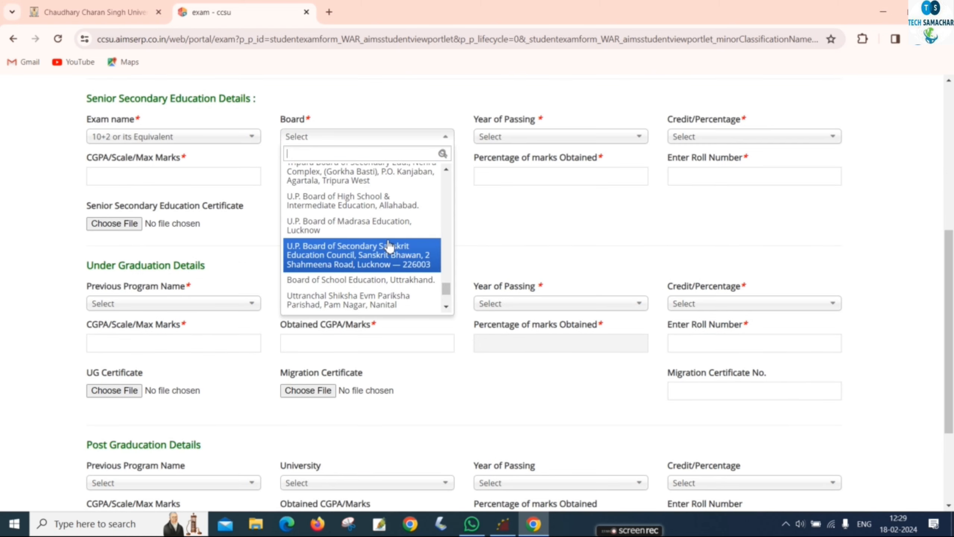
click(383, 207)
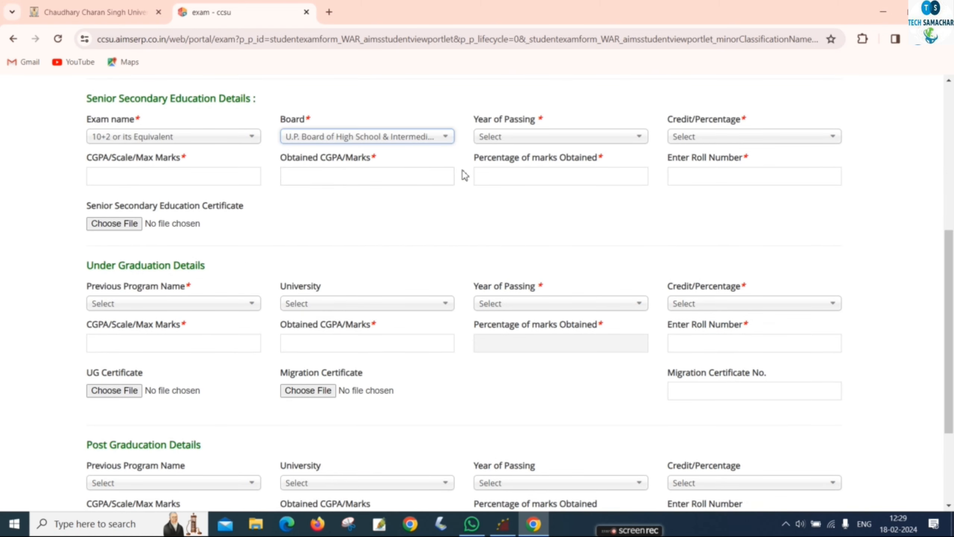
click(513, 141)
click(526, 232)
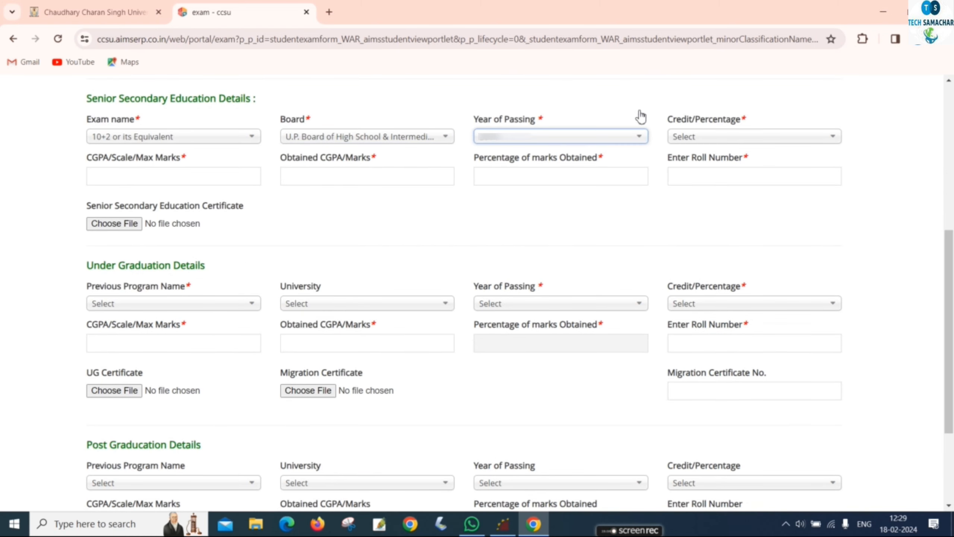
click(710, 137)
click(707, 187)
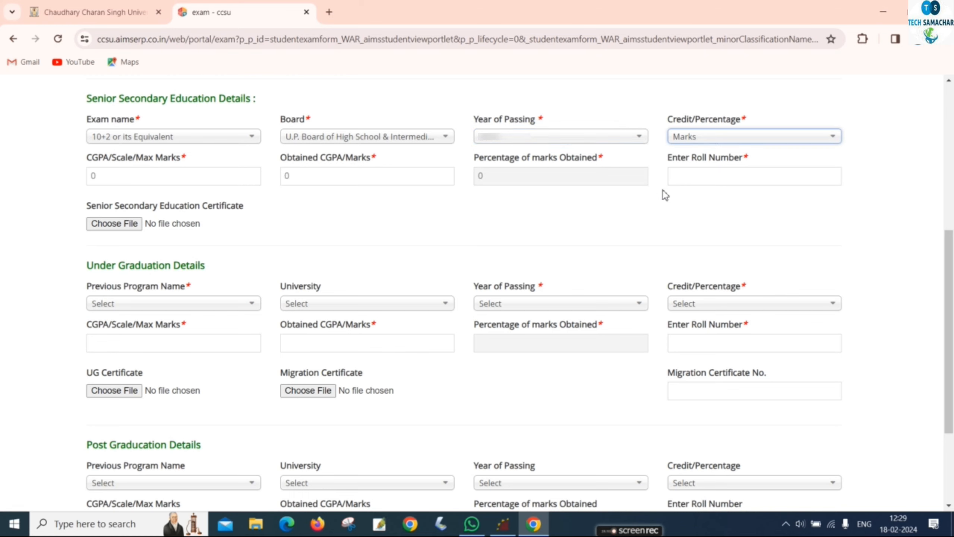
Enter senior secondary maximum marks 500, obtained marks and roll number, and attach 12.pdf.
click(169, 182)
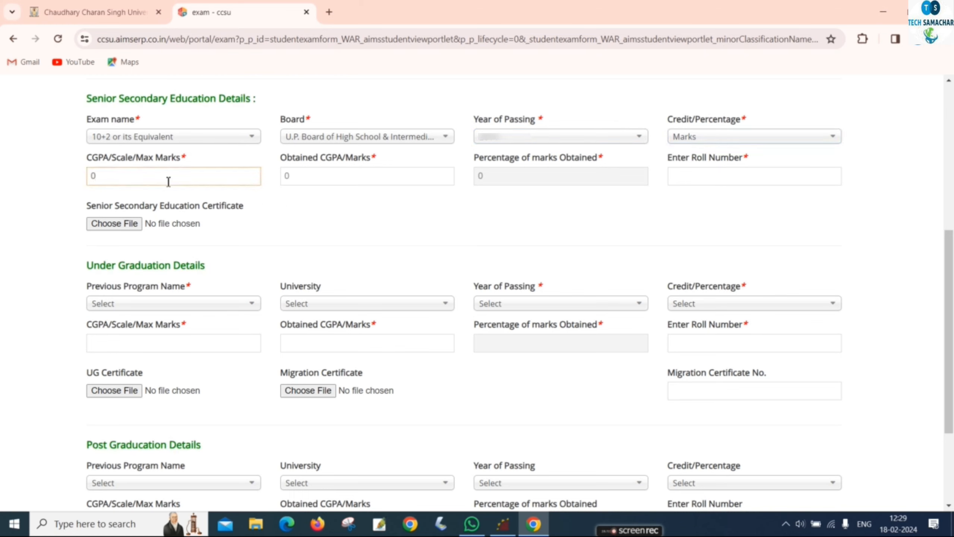
key(BackSpace)
text(500)
drag(303, 173, 277, 181)
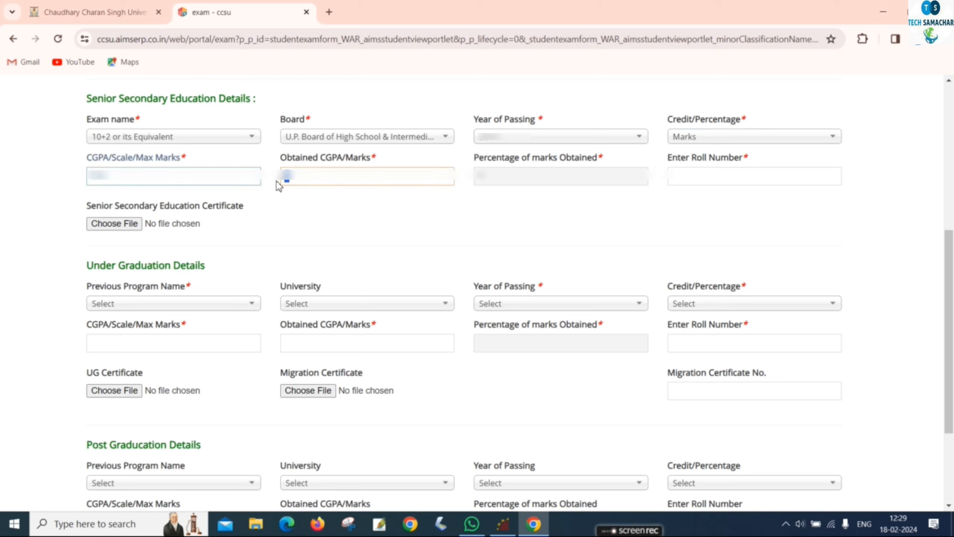
click(418, 216)
click(732, 177)
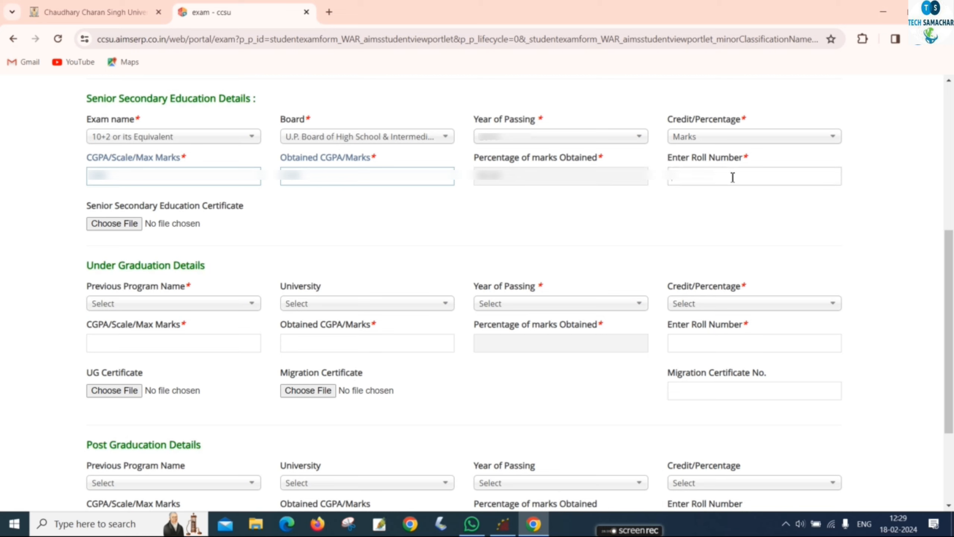
text(2222222)
click(116, 227)
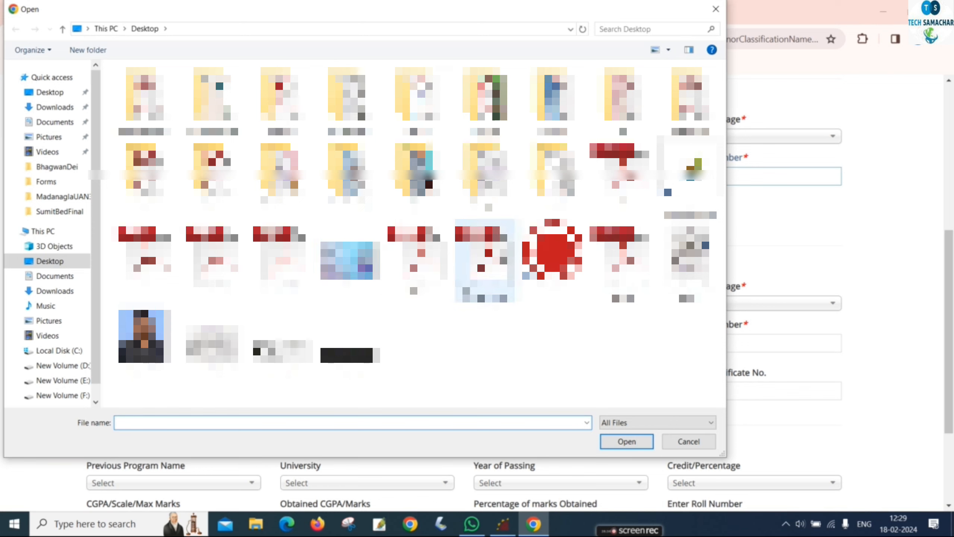
click(624, 177)
click(628, 443)
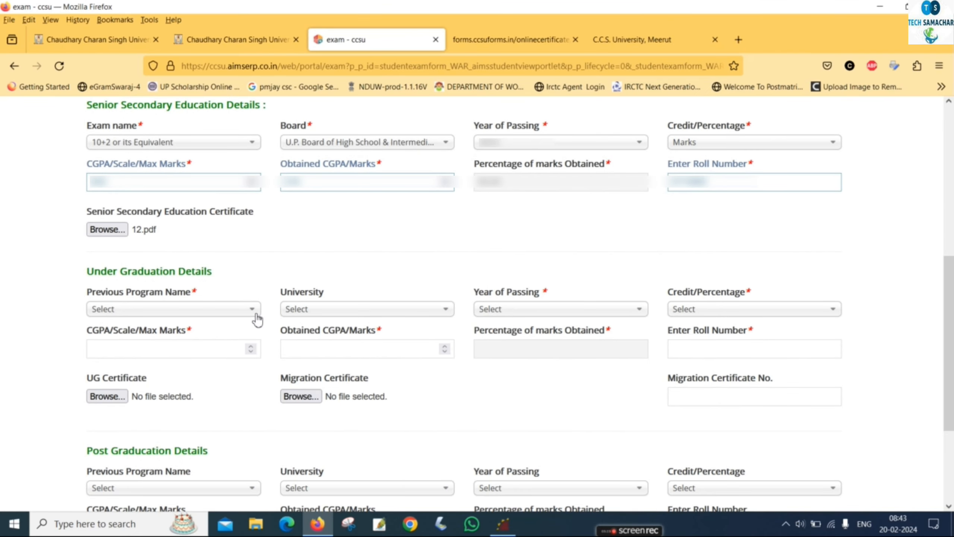
Set graduation to B.SC. - REGULAR from M.J.P.Rohilkhand University, with passing year and Marks.
click(244, 311)
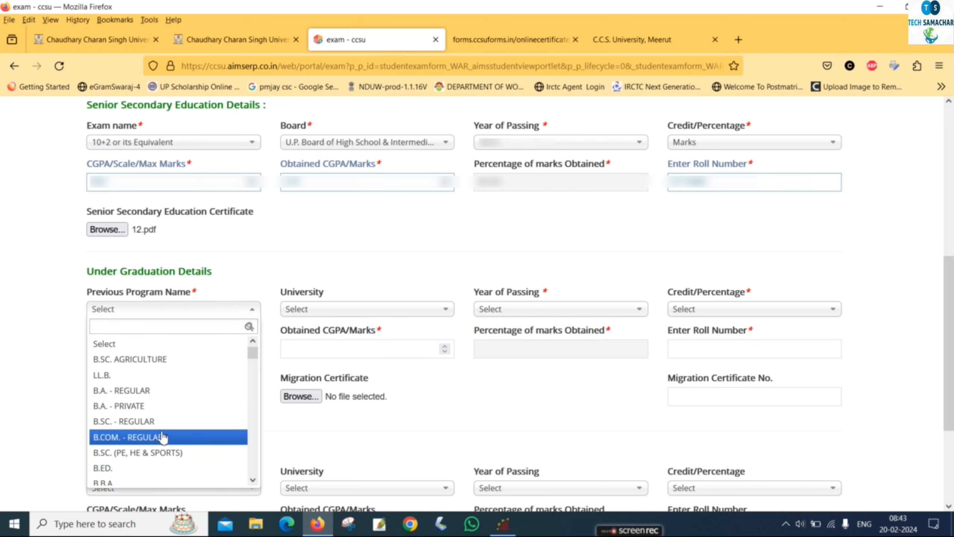
click(169, 422)
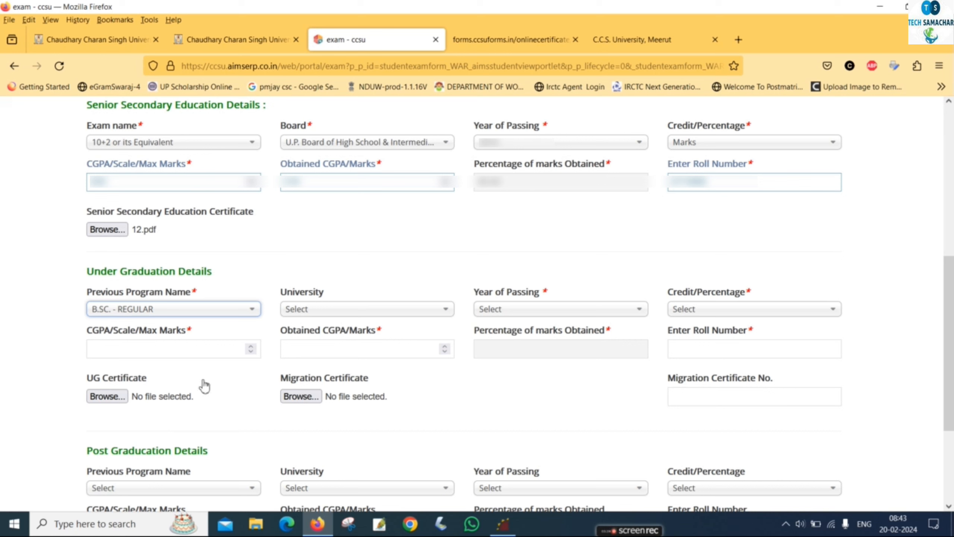
click(331, 310)
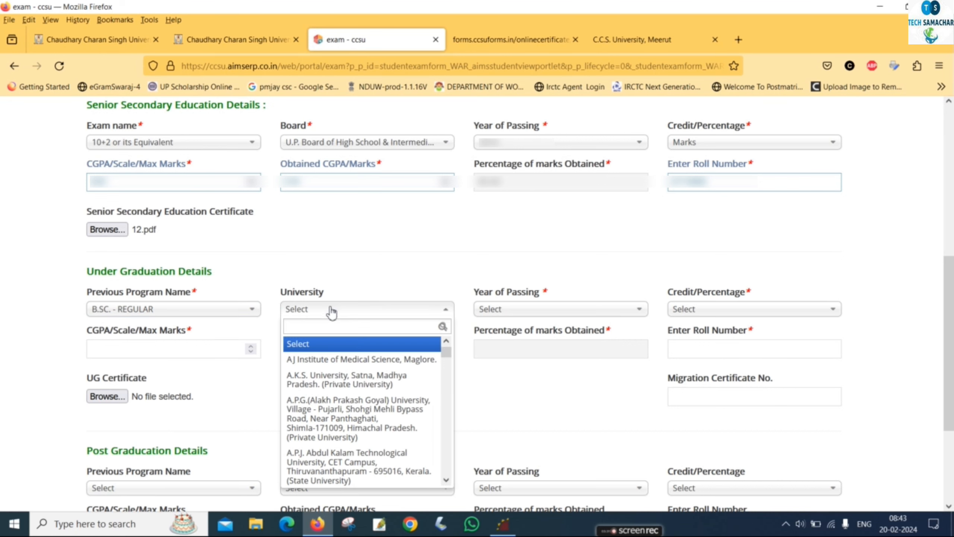
text(mjp)
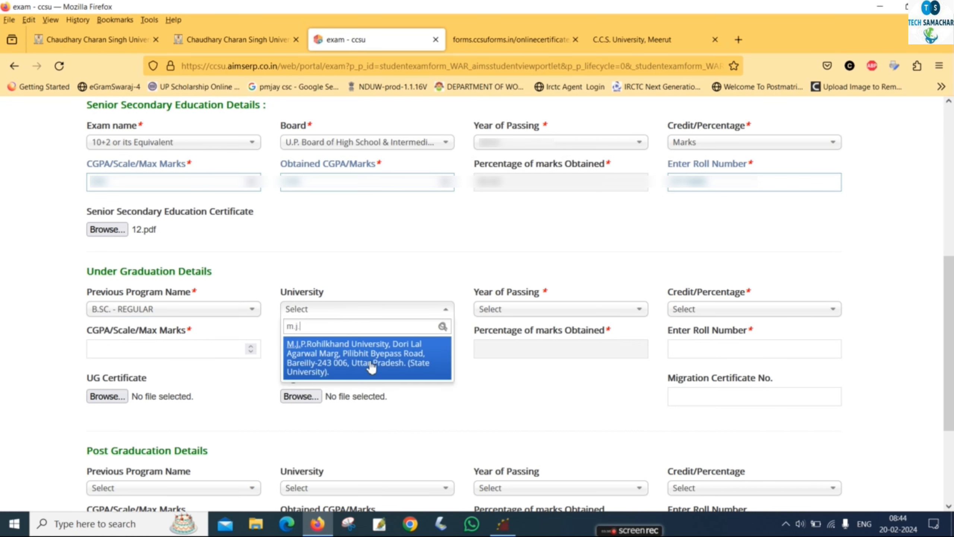
click(370, 361)
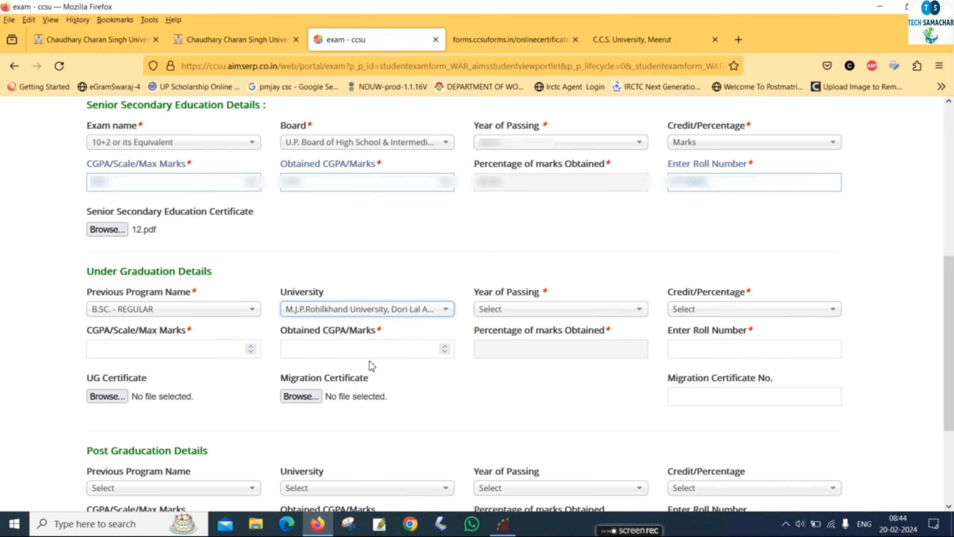
click(502, 309)
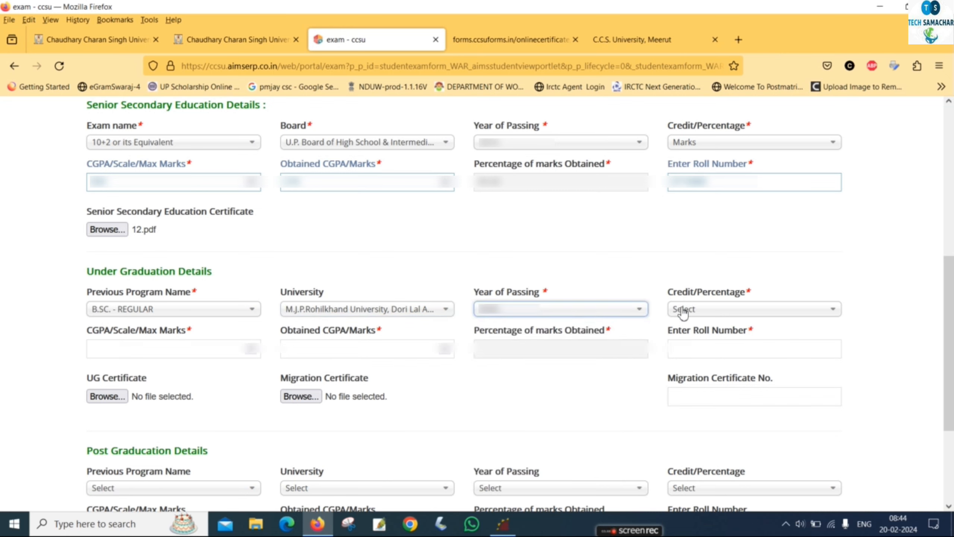
click(683, 311)
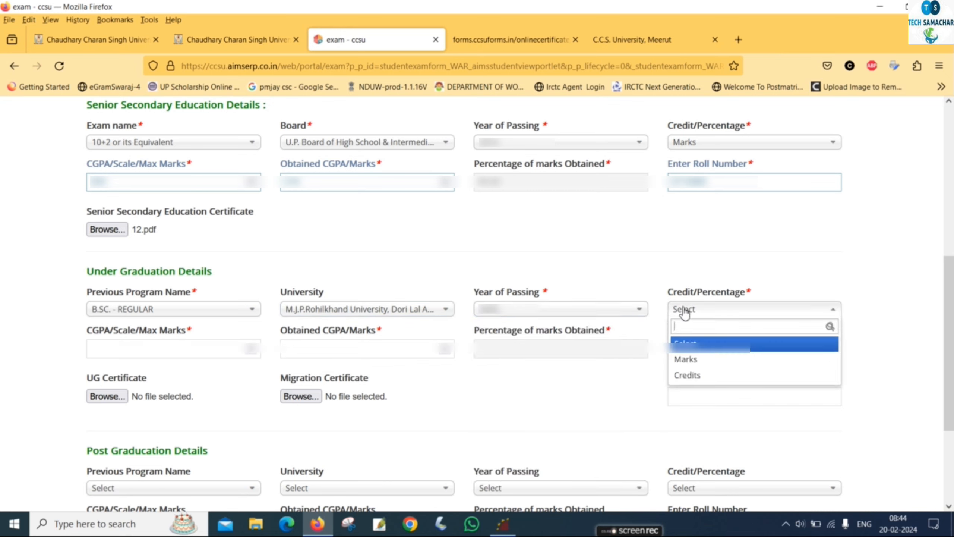
click(694, 358)
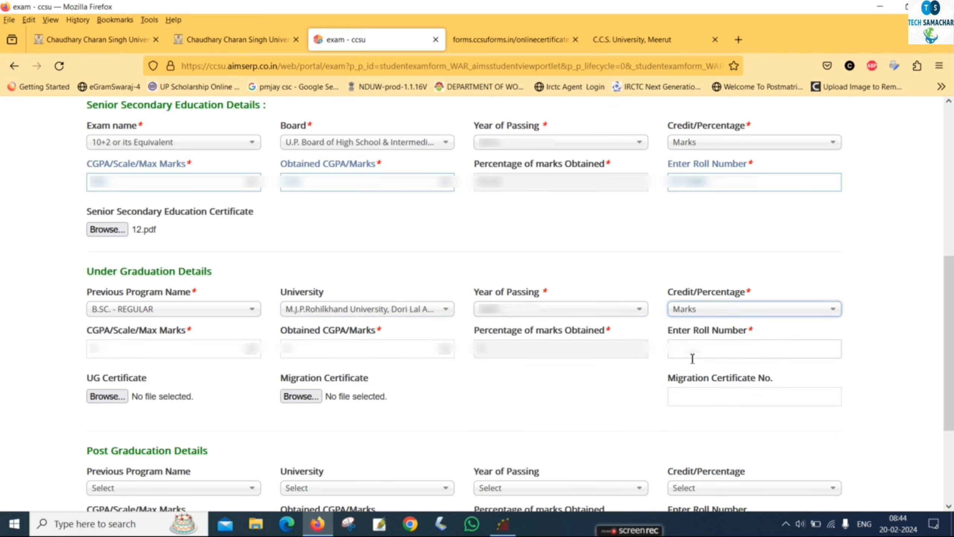
Enter graduation maximum marks 1800, obtained marks 108 and the graduation roll number.
click(121, 356)
key(BackSpace)
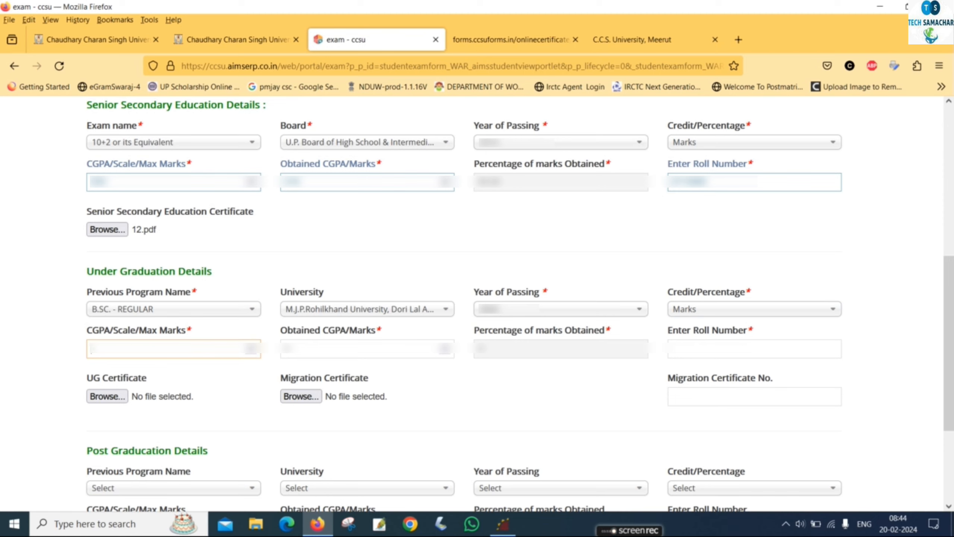
text(1800)
click(313, 344)
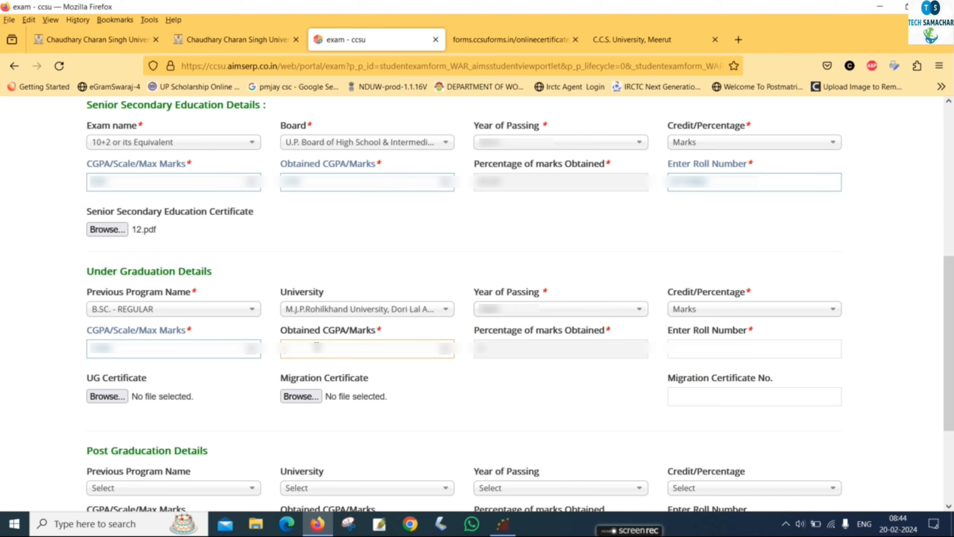
text(108)
click(719, 355)
text(2000)
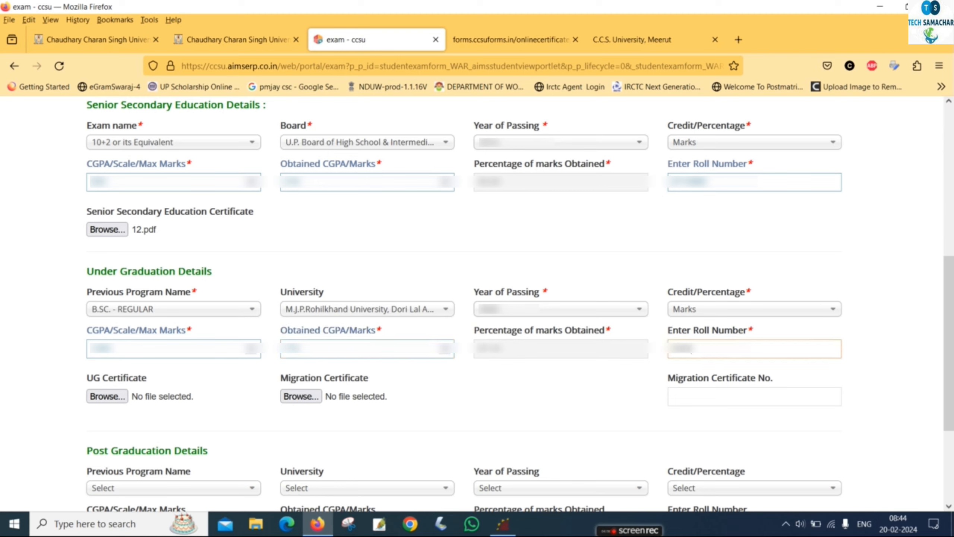
text(123456789)
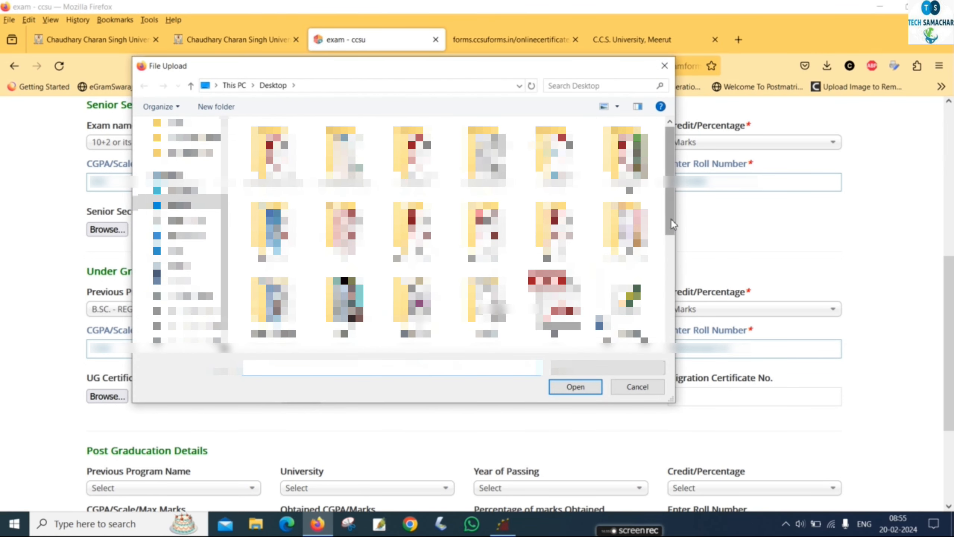
Attach the UG certificate PDF and the migration certificate PDF.
drag(671, 220, 673, 324)
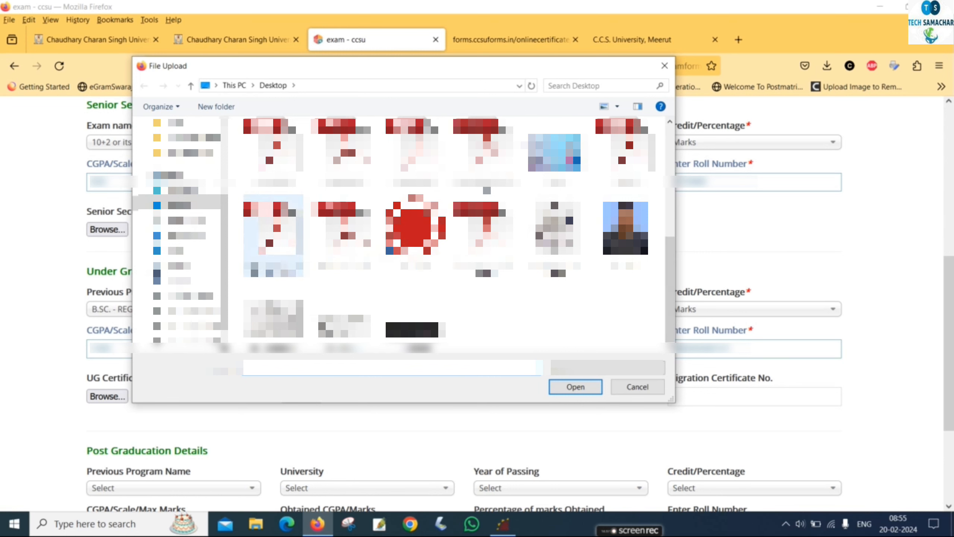
click(344, 151)
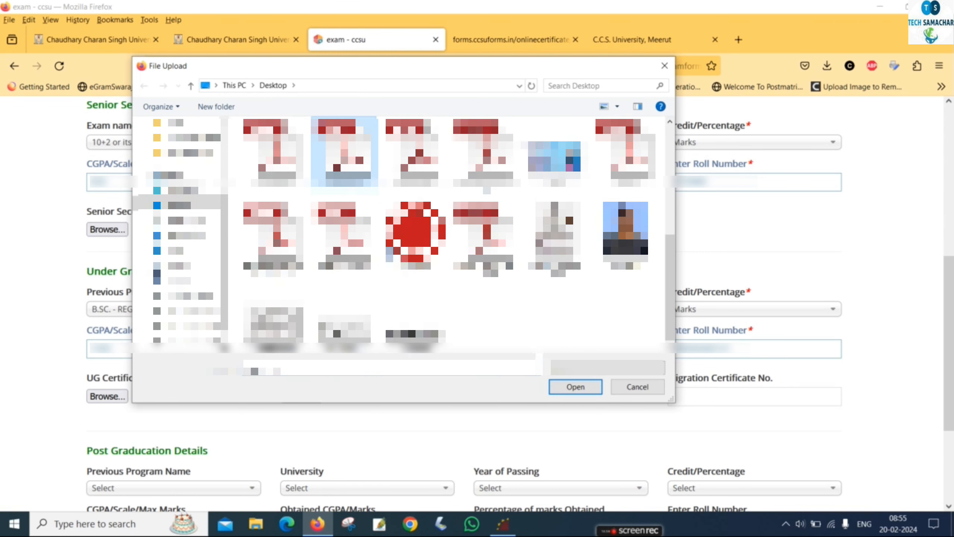
click(565, 381)
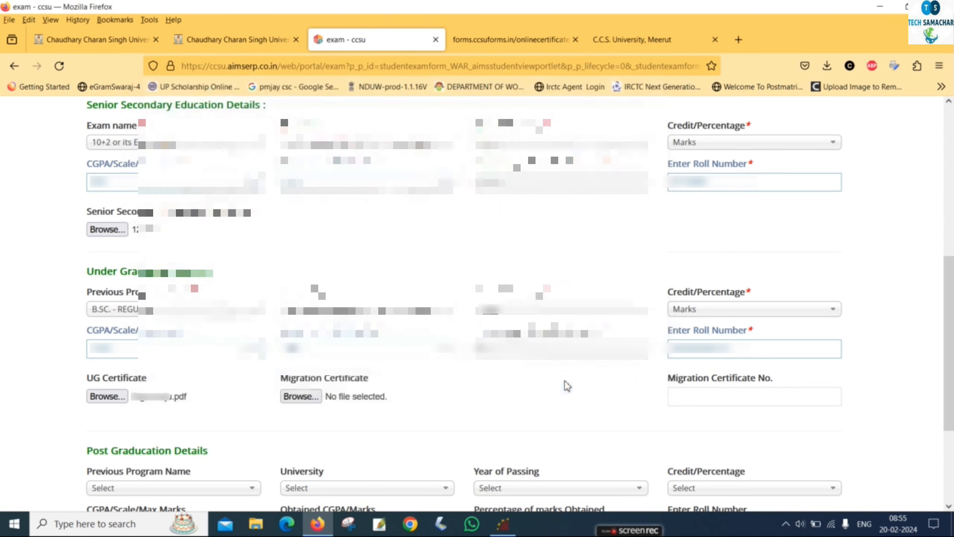
click(300, 397)
scroll(557, 235, down, 5)
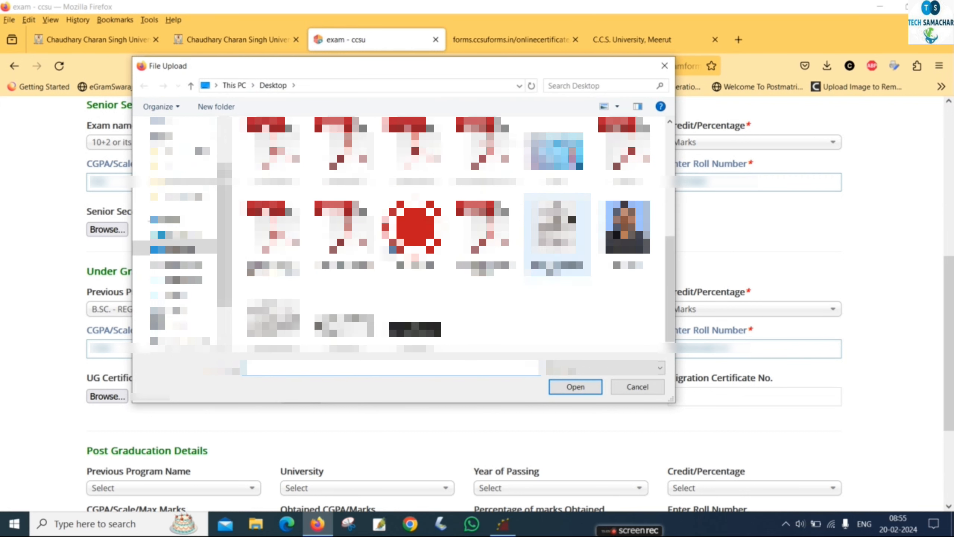
click(344, 229)
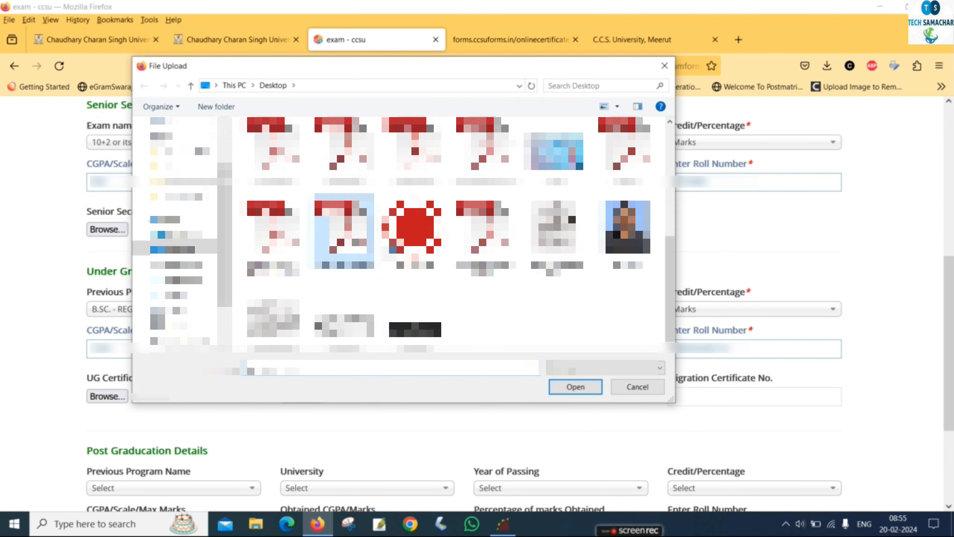
click(569, 391)
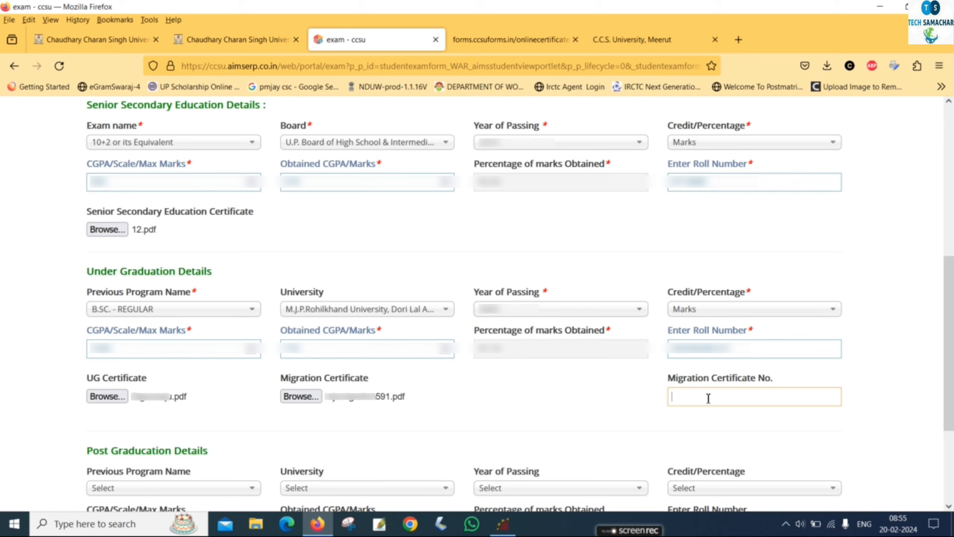
Enter the migration certificate number.
text(?????)
scroll(681, 294, down, 3)
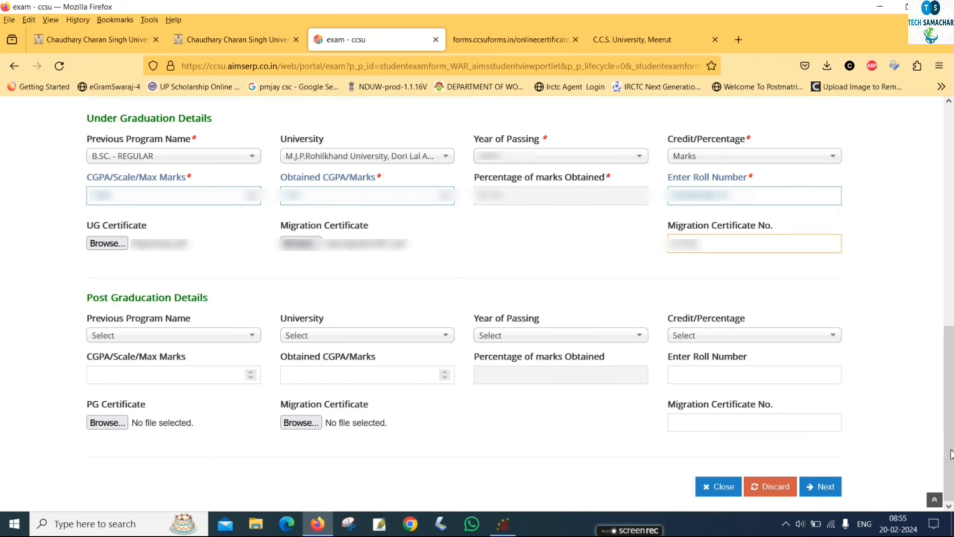
click(623, 280)
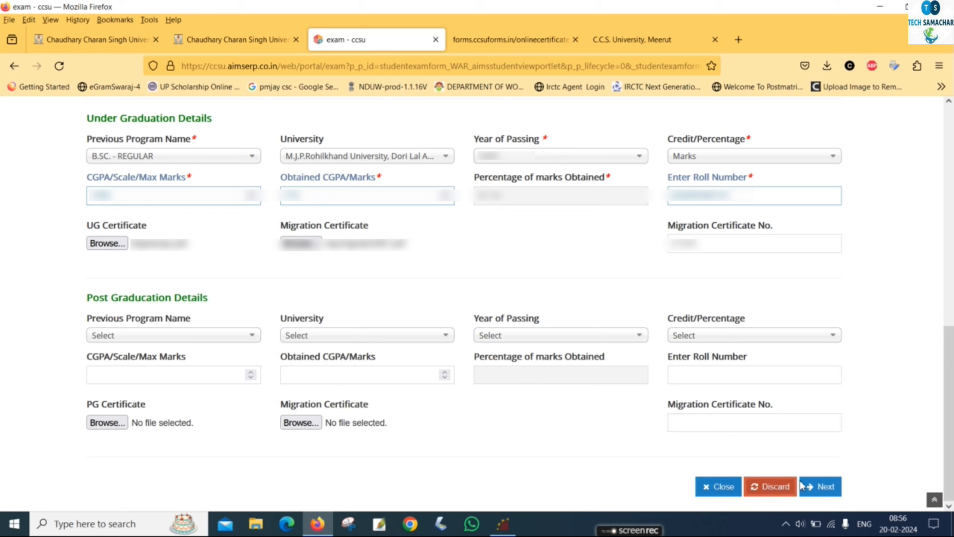
Go to paper selection and tick E-503 Environment Education, bringing the total fee to 1557.
click(820, 489)
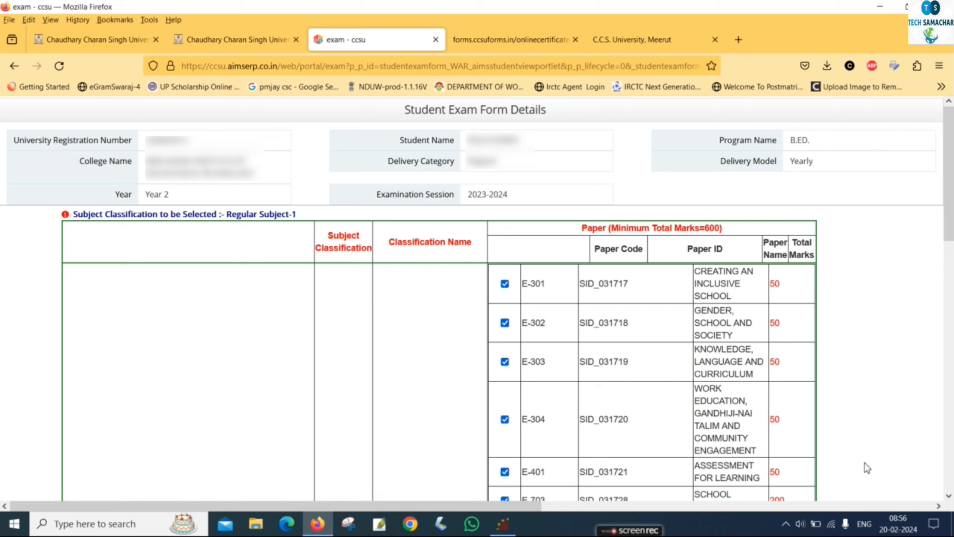
scroll(865, 463, down, 4)
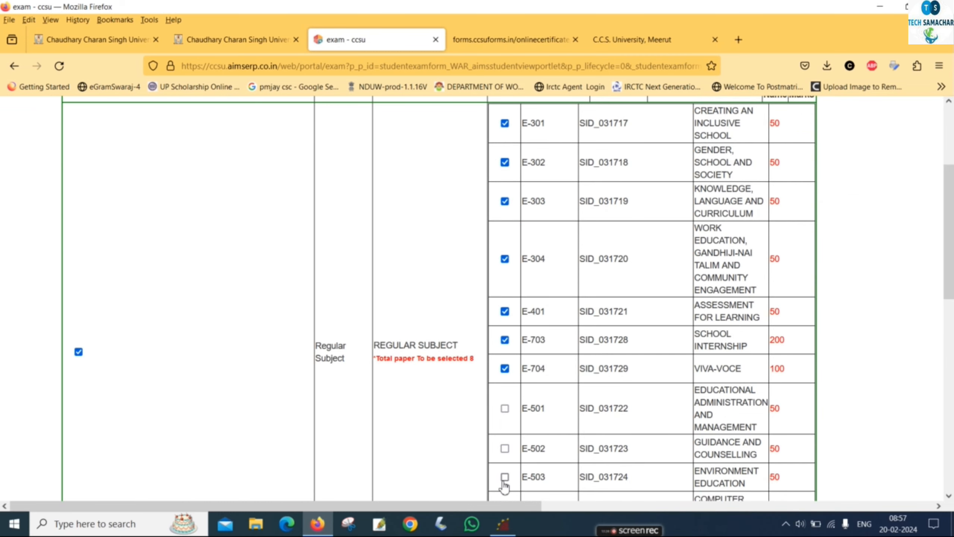
click(505, 477)
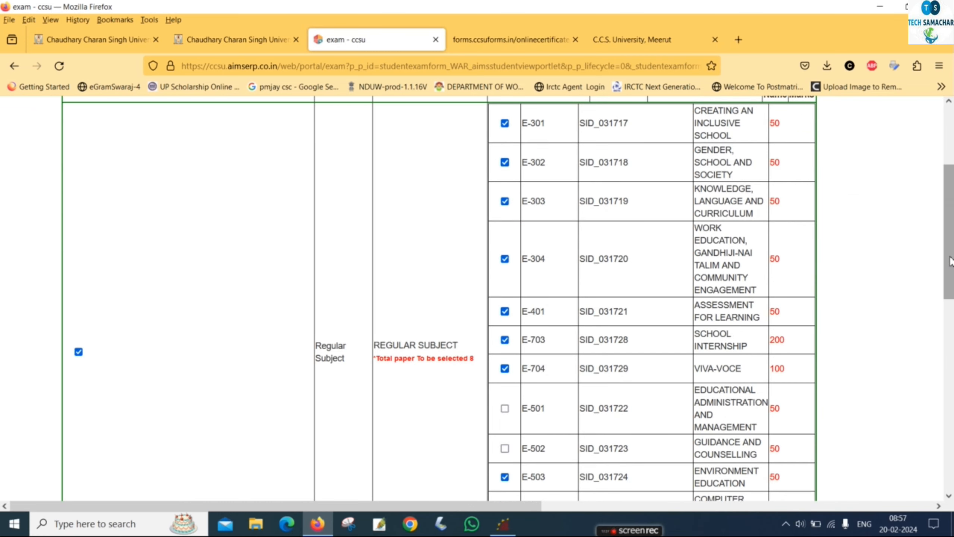
scroll(952, 280, down, 1)
drag(953, 270, 952, 443)
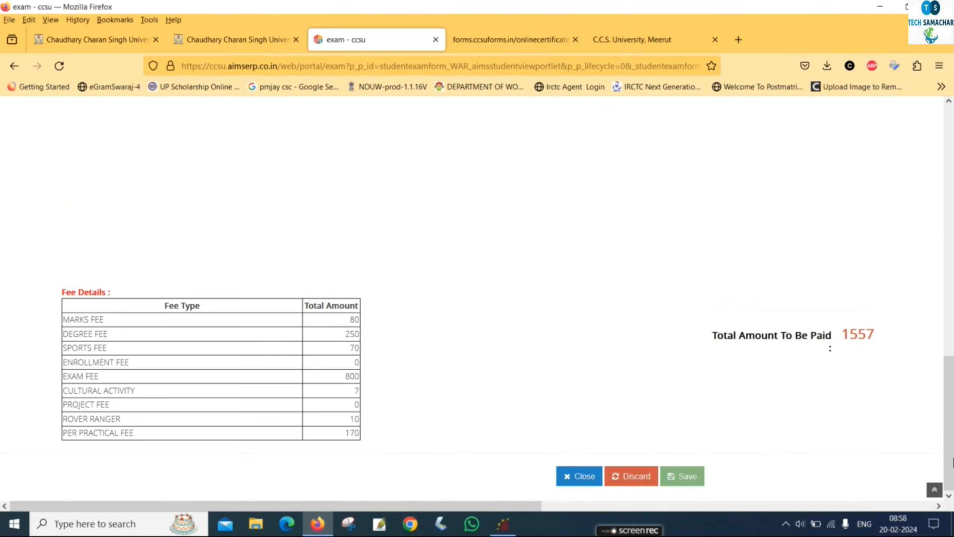
Save the exam form, leaving 1557 to pay, including an 800 exam fee and 250 degree fee.
click(673, 478)
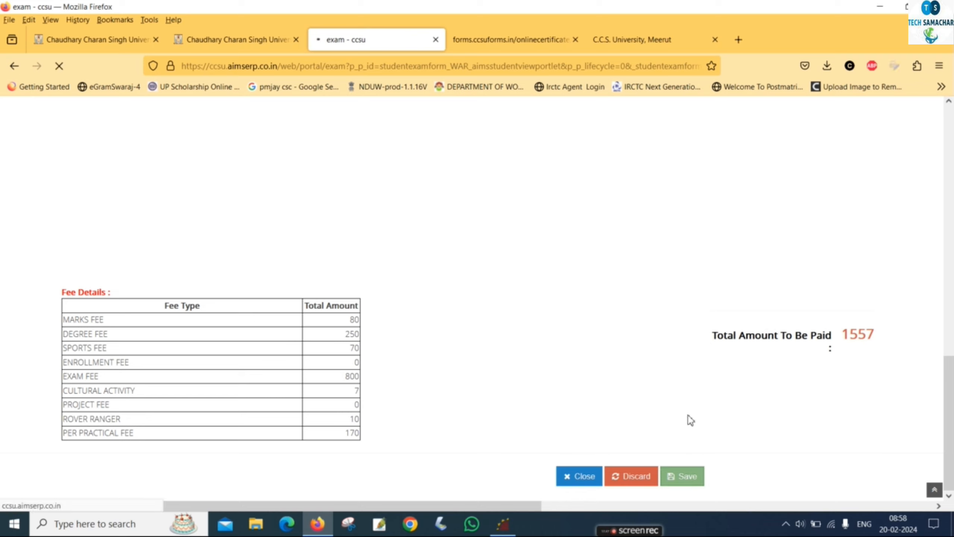
drag(953, 339, 953, 223)
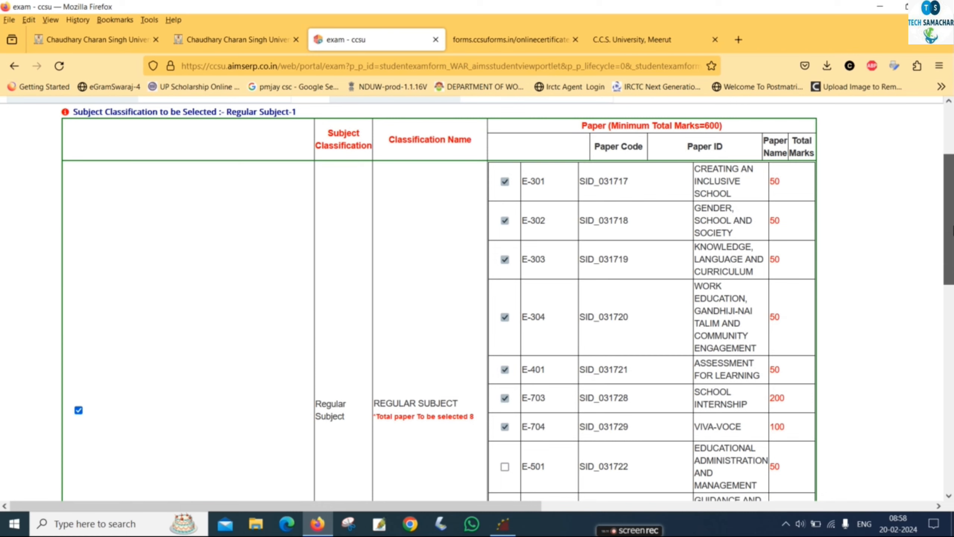
drag(953, 230, 953, 280)
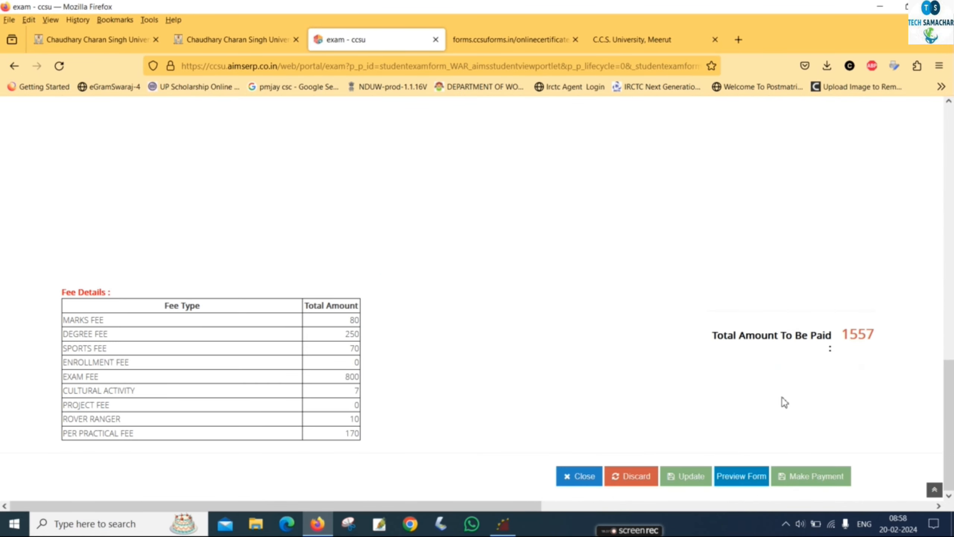
Preview the exam form PDF, confirm Environment Education is listed, then close the preview.
click(738, 480)
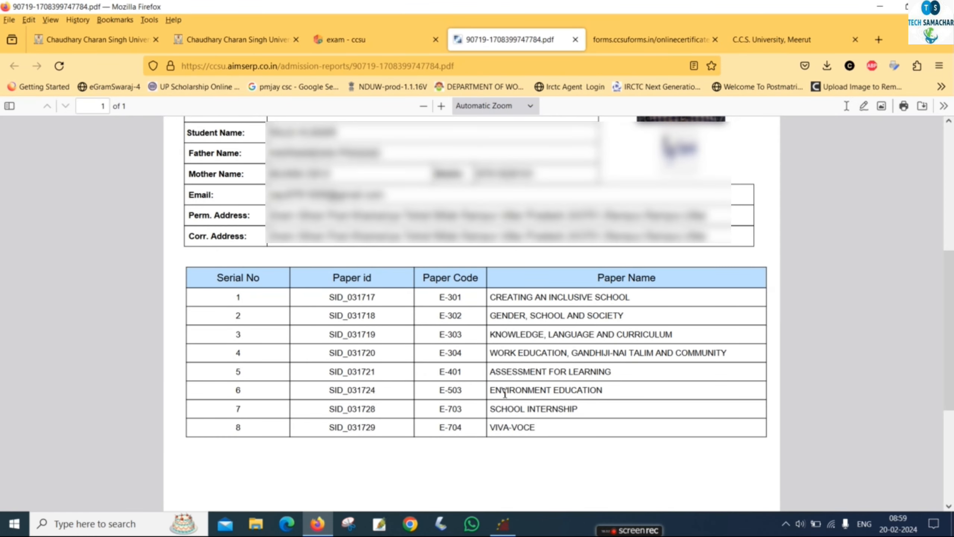
drag(498, 394, 524, 393)
click(594, 402)
scroll(860, 333, down, 5)
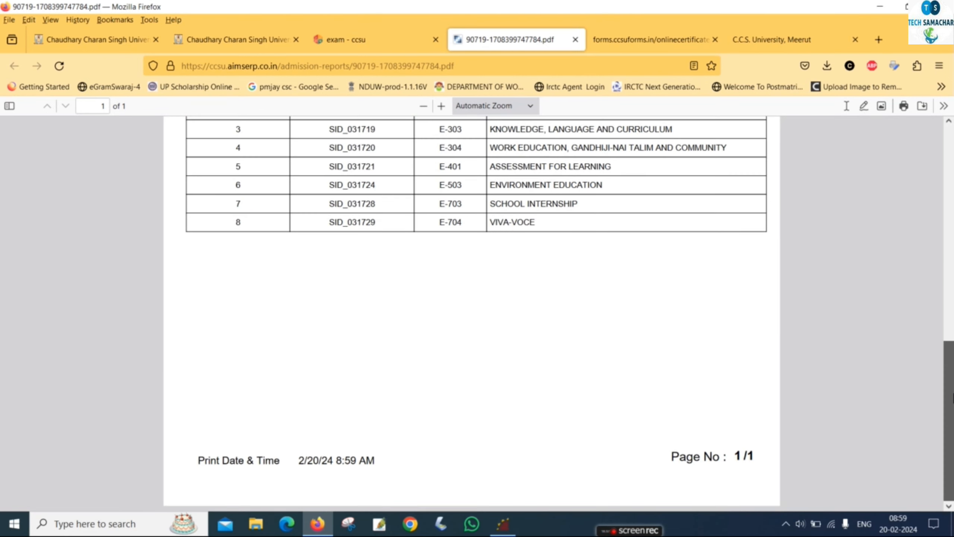
key(ctrl+w)
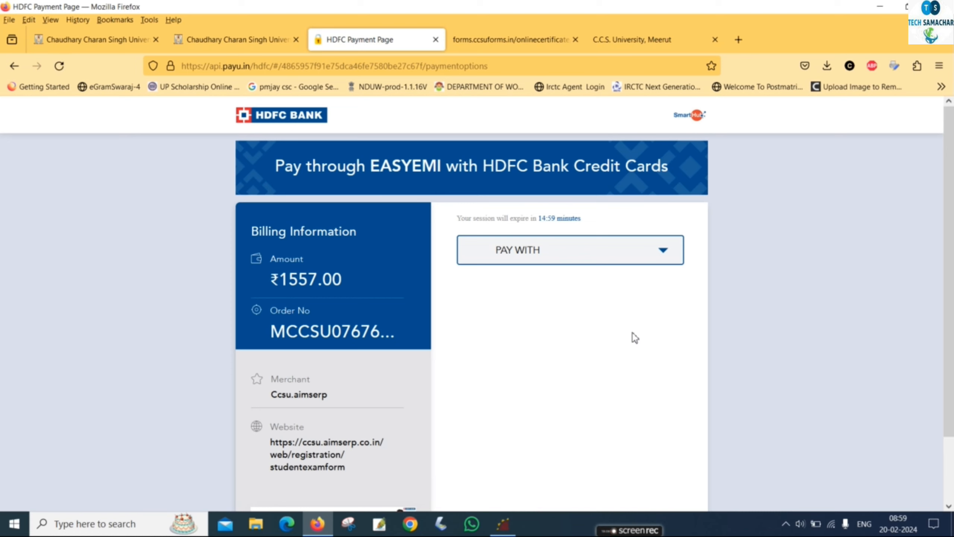
Choose UPI via Phone Pe as the payment method for the ₹1557.00 fee.
scroll(591, 321, down, 2)
click(559, 184)
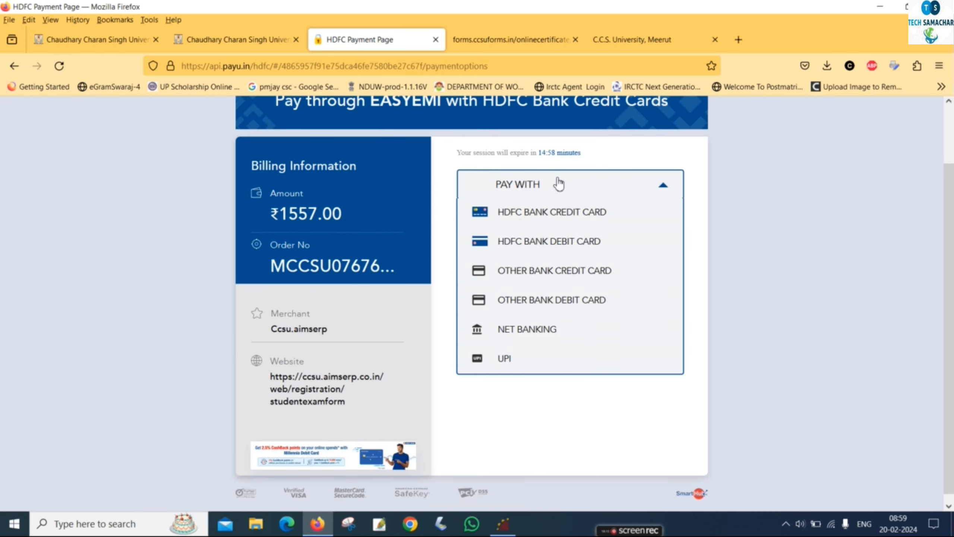
click(532, 357)
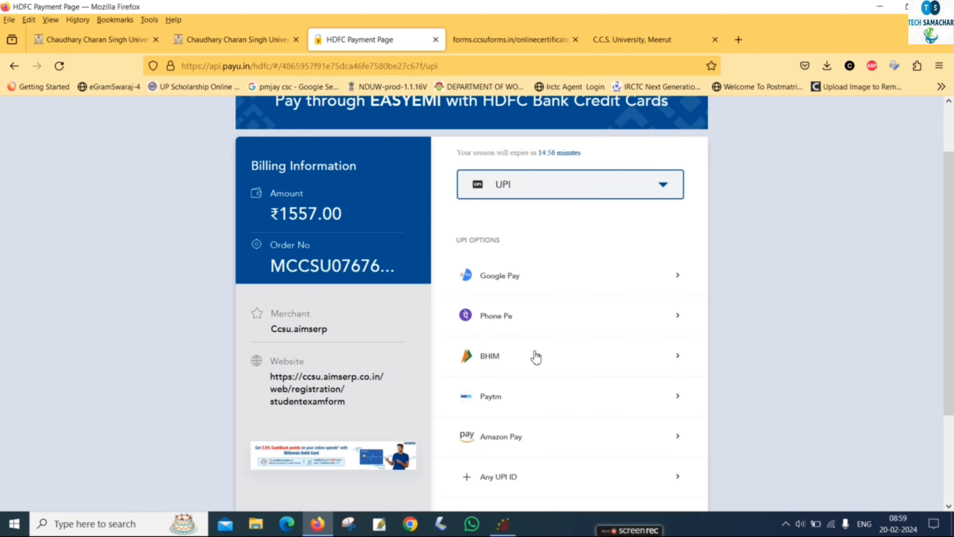
scroll(543, 261, down, 2)
click(534, 269)
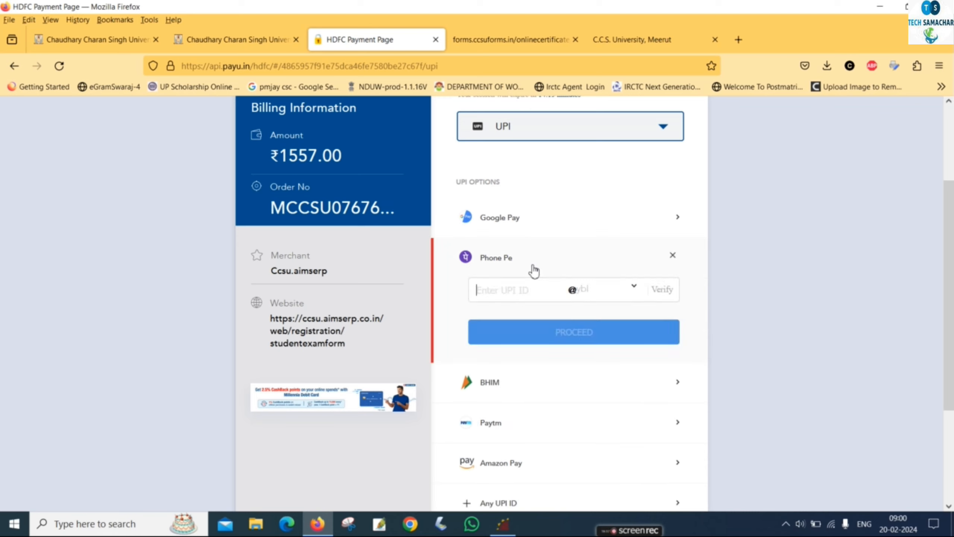
Enter and verify the payer's UPI ID, then proceed with the Phone Pe payment.
text(9)
text(99999999)
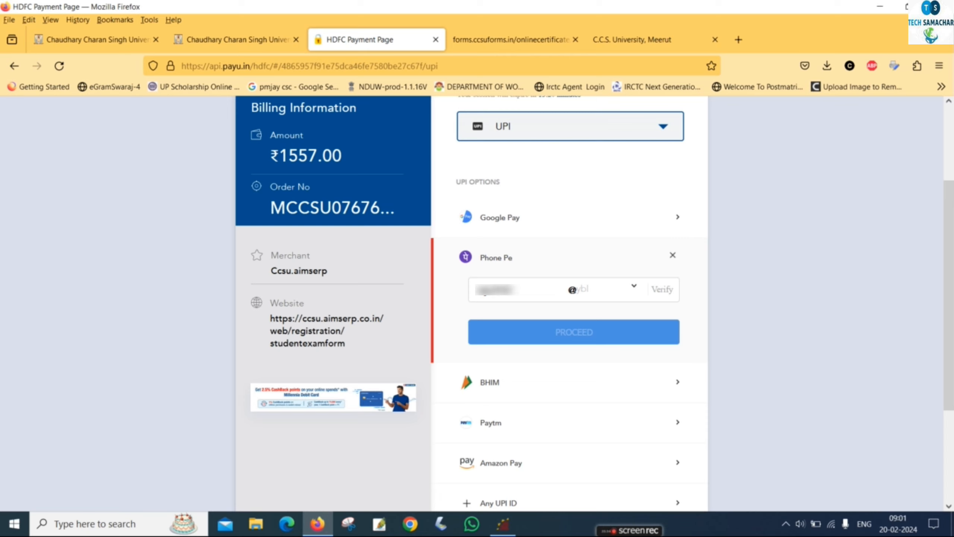
text(9999)
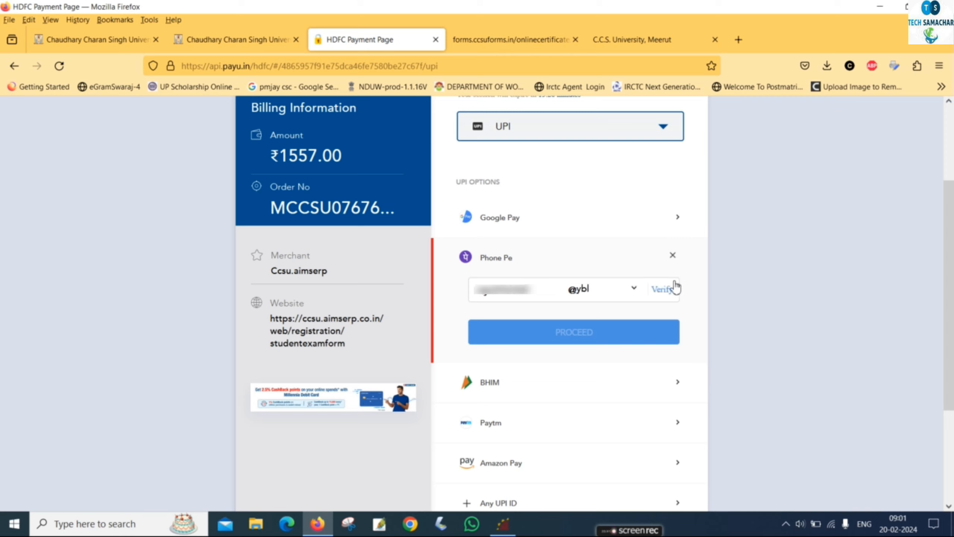
click(662, 289)
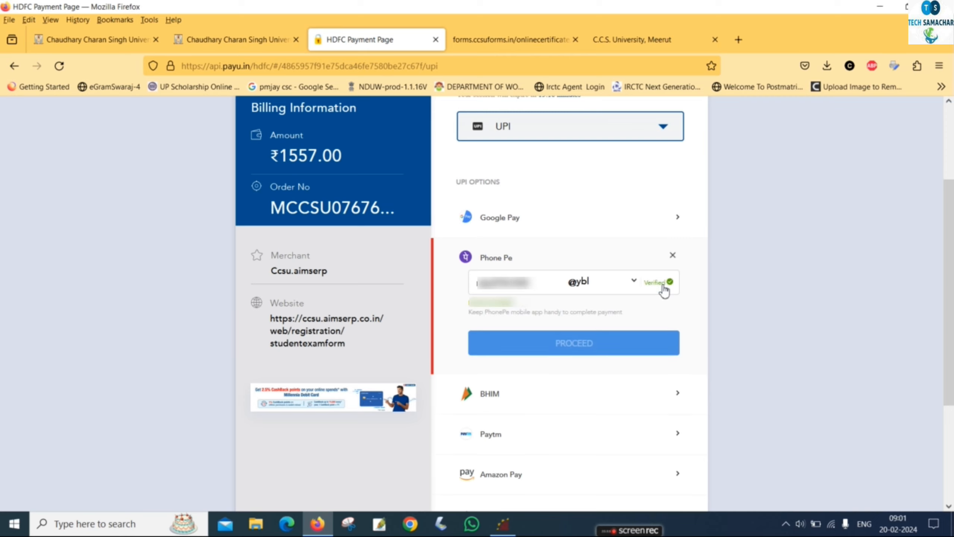
click(571, 345)
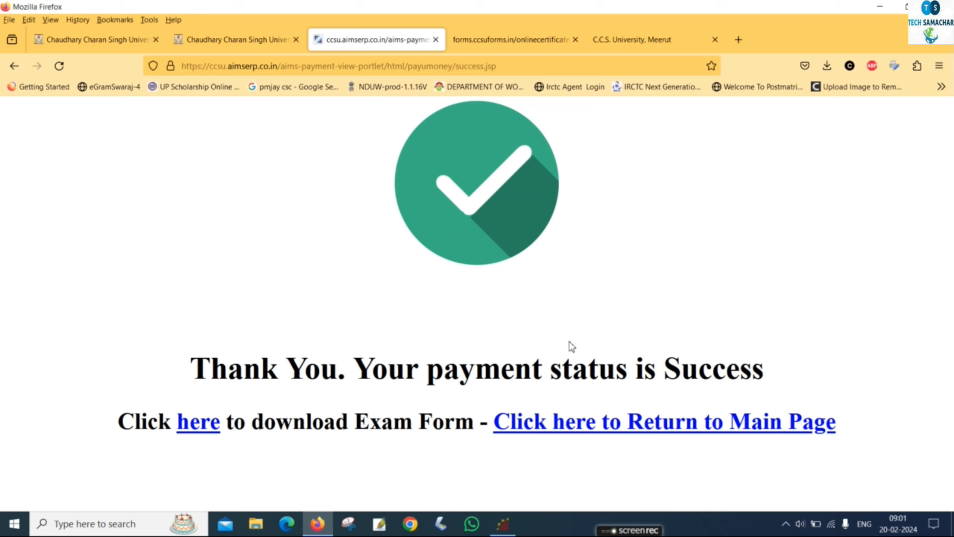
click(202, 428)
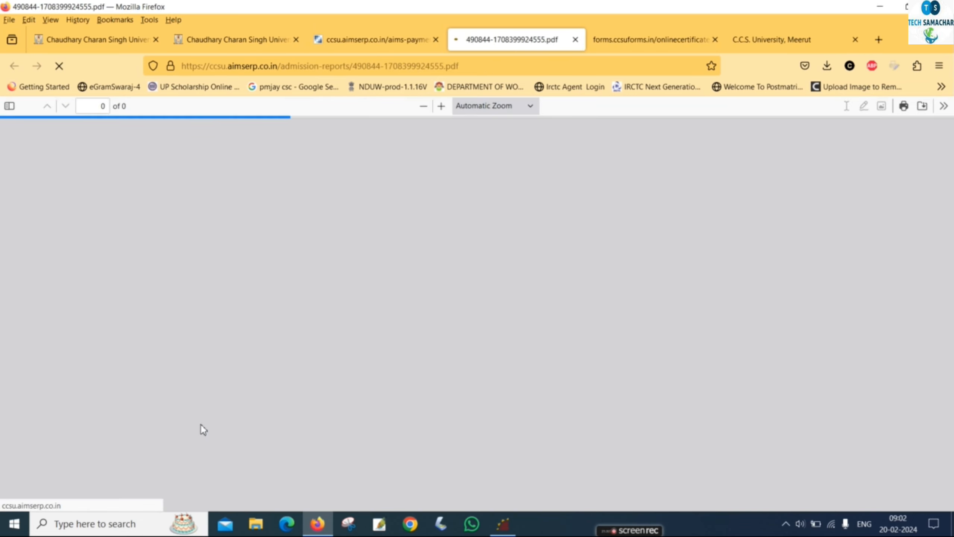